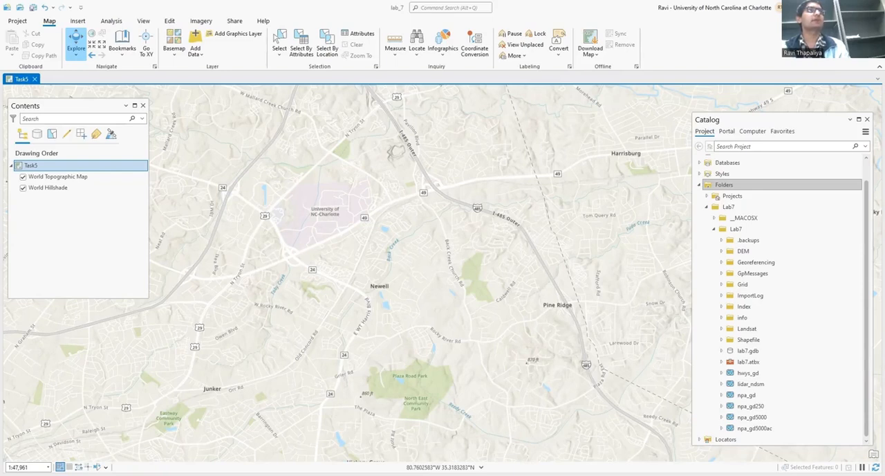
Name the map Task5 in its general map properties.
right_click(60, 163)
click(88, 379)
scroll(318, 247, up, 3)
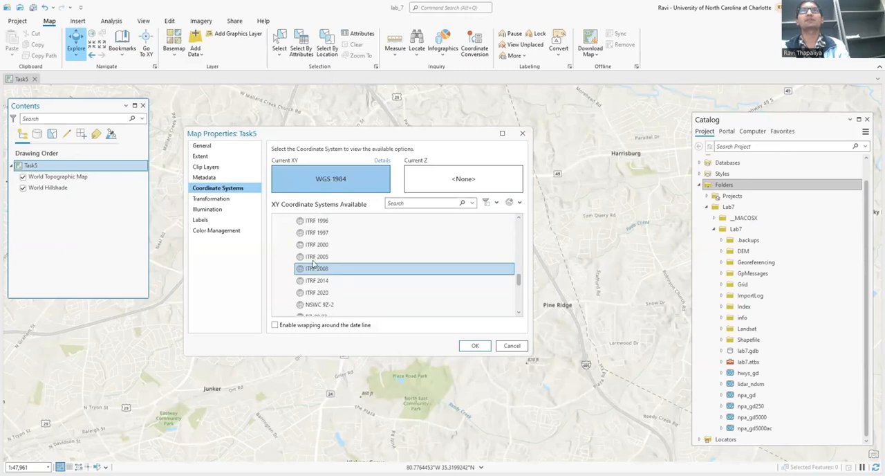
click(228, 146)
drag(357, 152, 298, 149)
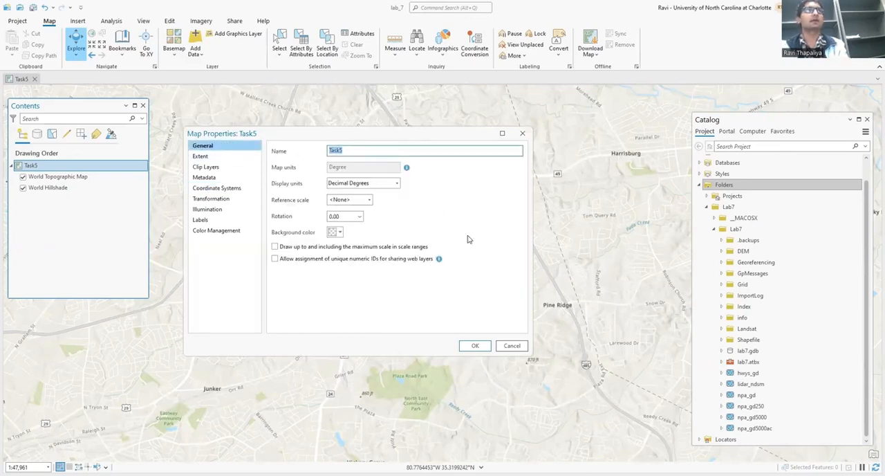
text(t)
key(BackSpace)
text(T)
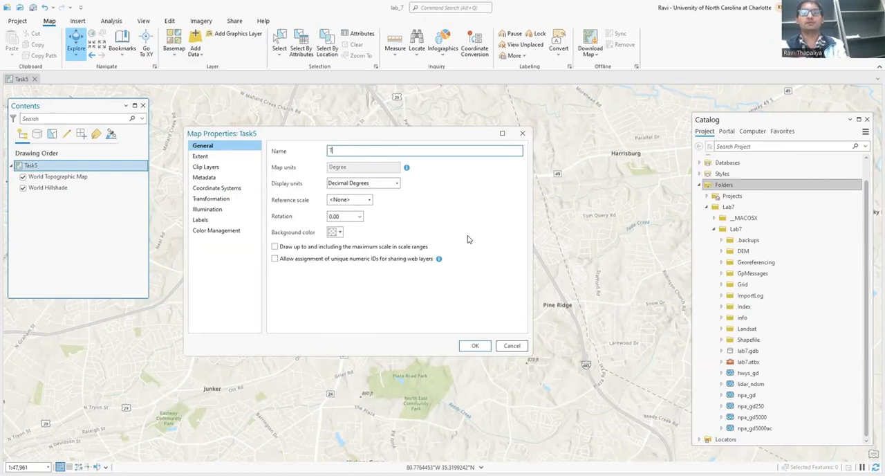
text(ask5)
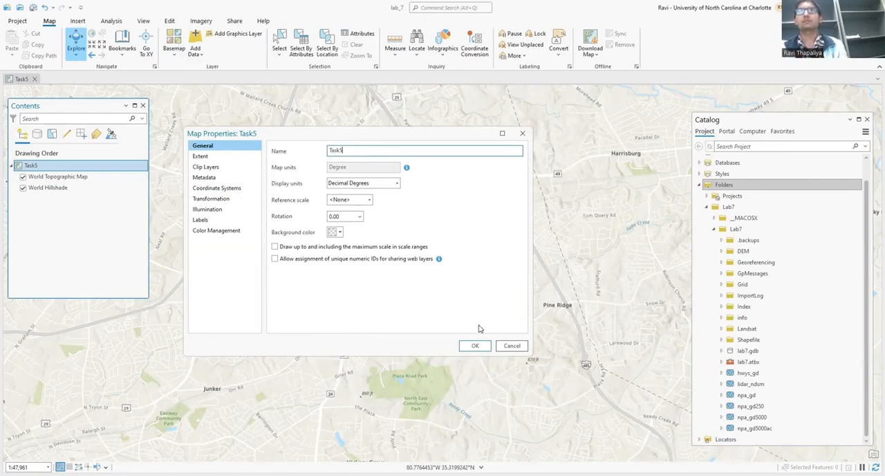
click(480, 346)
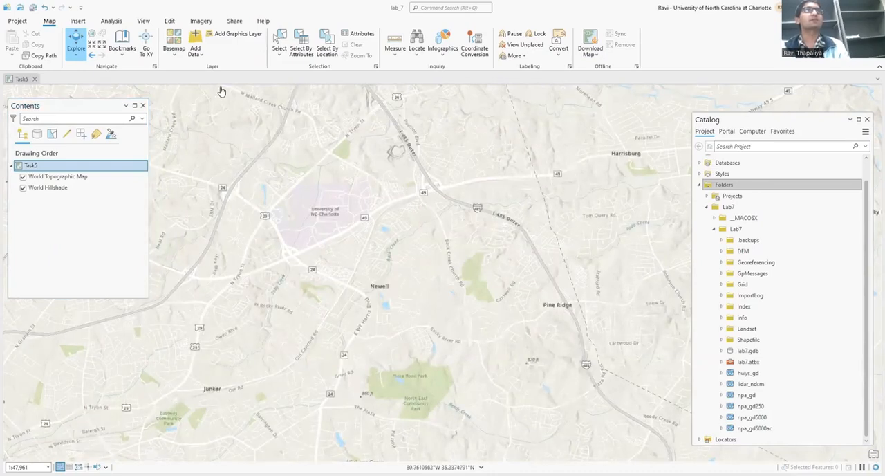
Add the image uncc.jpg from the Georeferencing folder of Lab7 to the map.
click(195, 45)
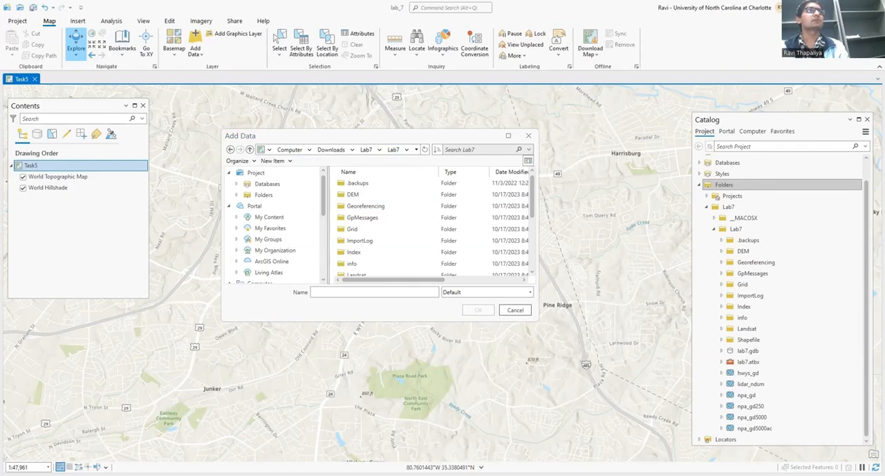
double_click(364, 206)
click(370, 184)
click(471, 311)
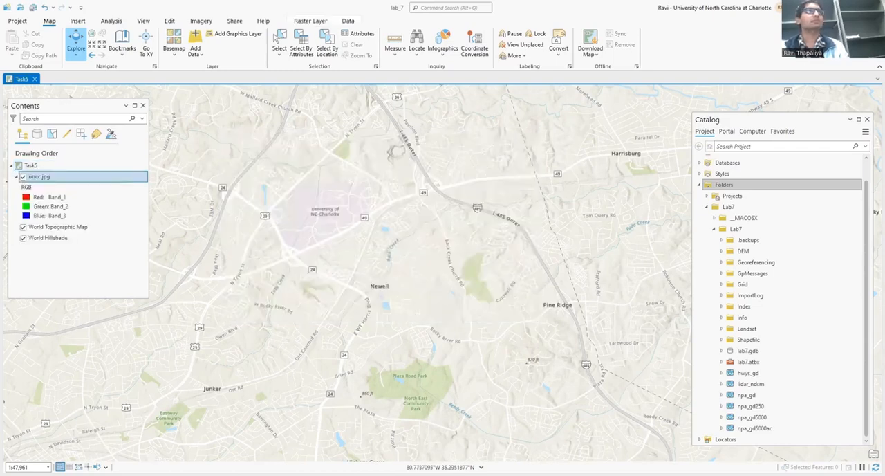
Start a georeferencing session for the uncc.jpg layer.
click(95, 177)
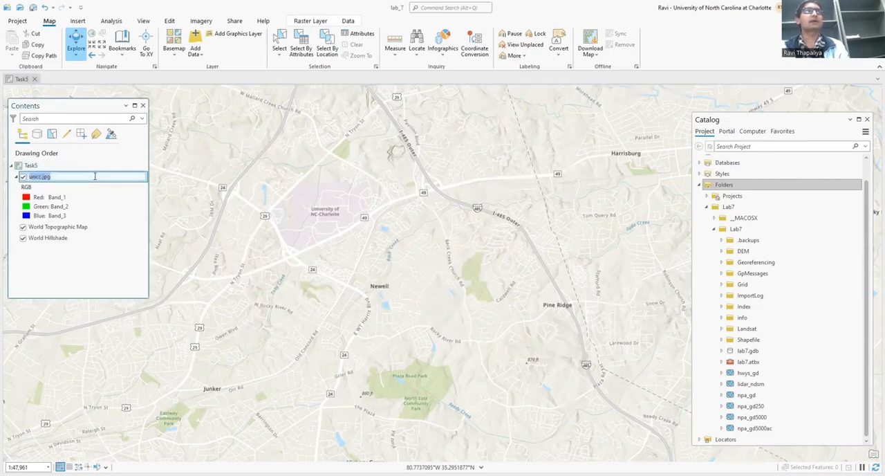
click(201, 20)
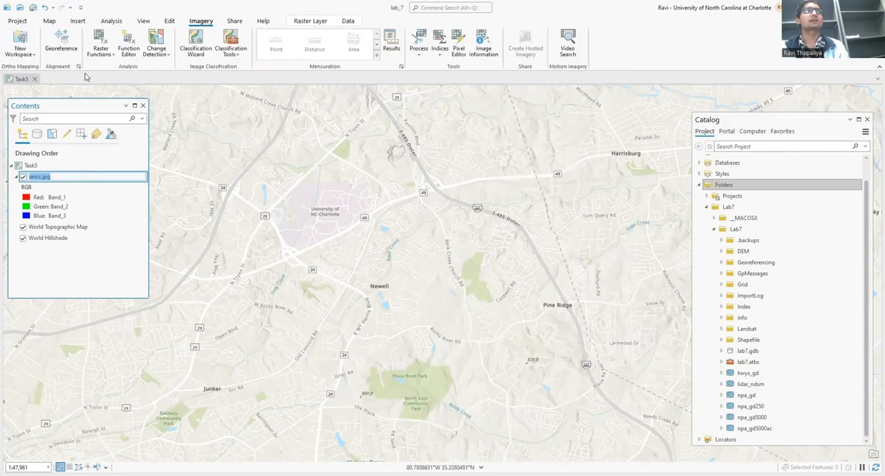
click(60, 50)
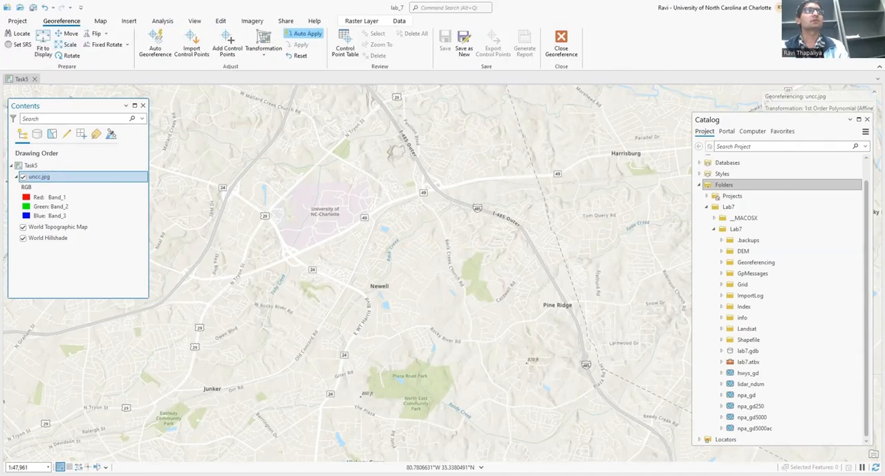
Set the spatial reference for georeferencing to the geographic coordinate system WGS 1984.
click(20, 44)
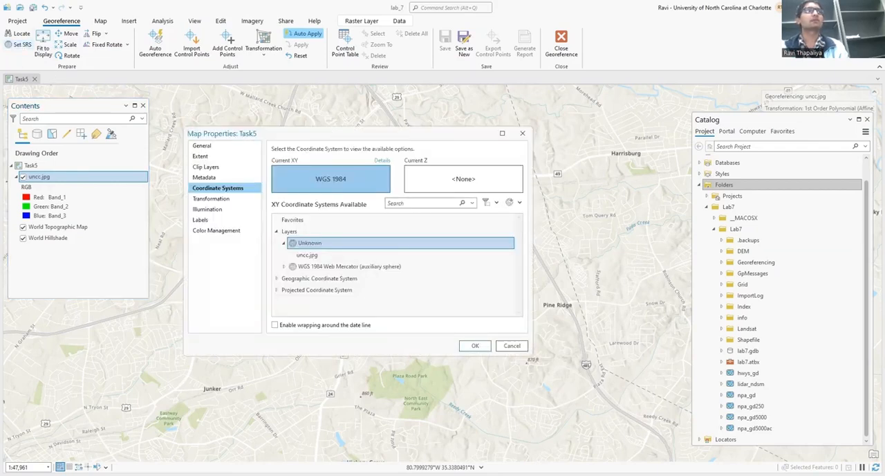
drag(249, 133, 208, 128)
click(263, 274)
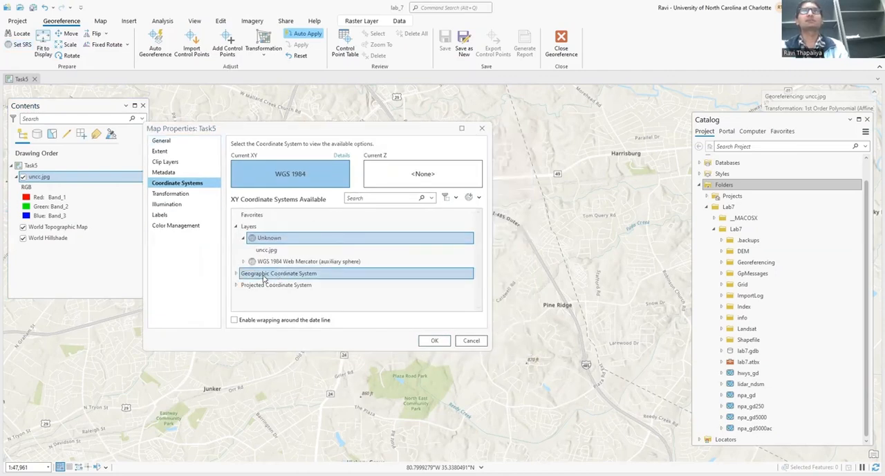
click(236, 274)
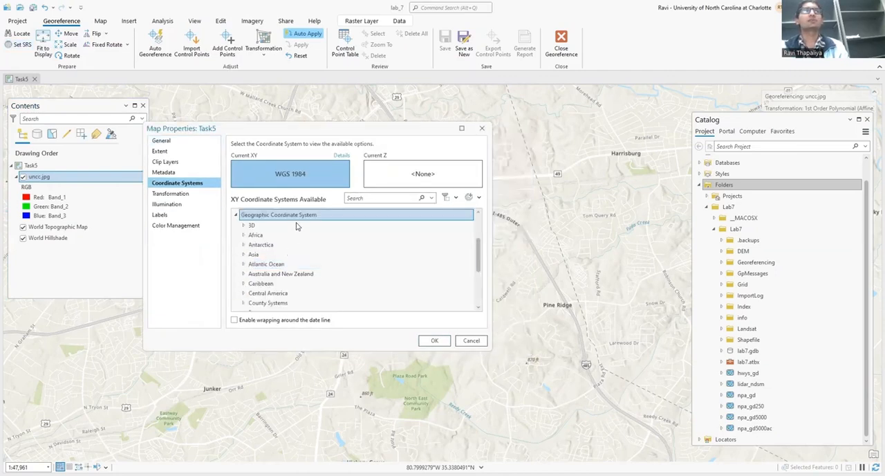
scroll(303, 253, down, 3)
scroll(303, 254, down, 1)
click(245, 295)
scroll(280, 277, down, 3)
scroll(279, 277, down, 10)
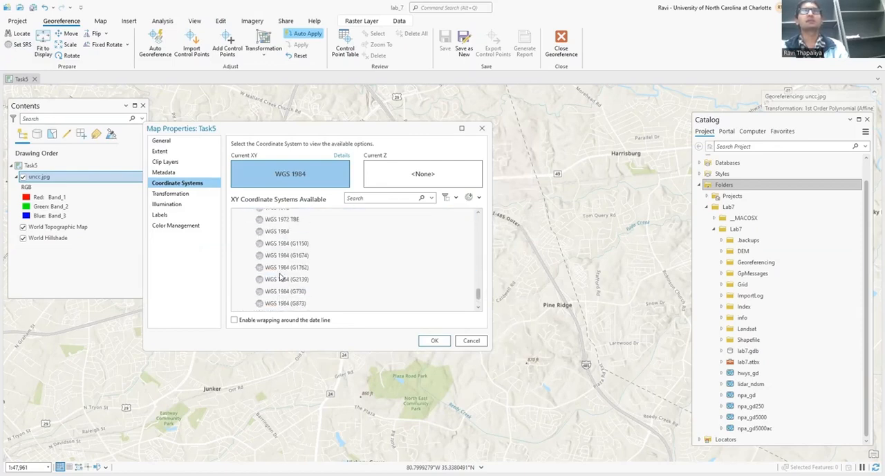
click(287, 234)
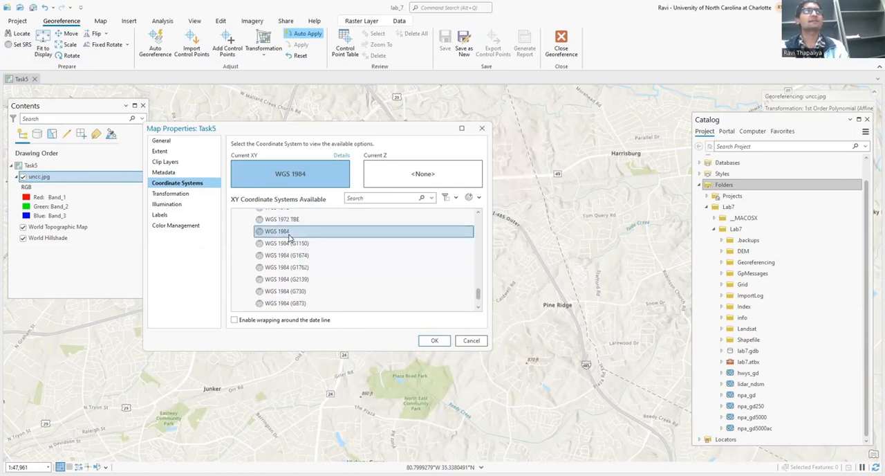
click(432, 341)
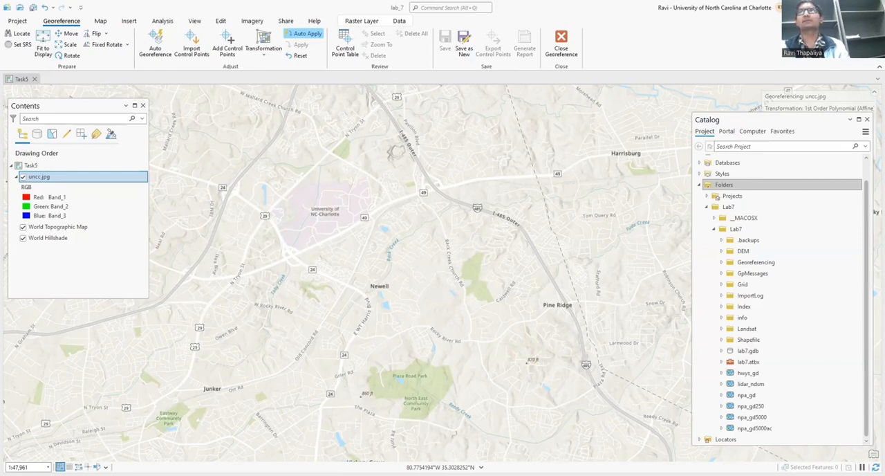
Locate "uncc" with the geocoding search, go to the Charlotte, NC match, and close the search pane.
click(103, 22)
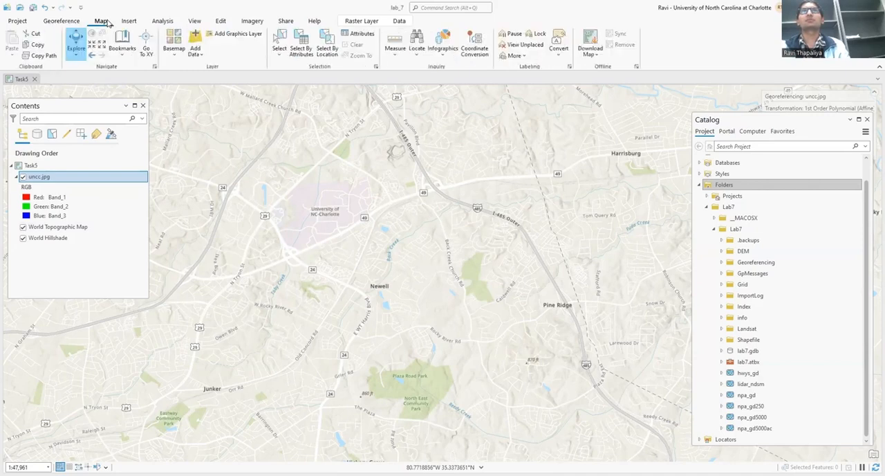
click(417, 43)
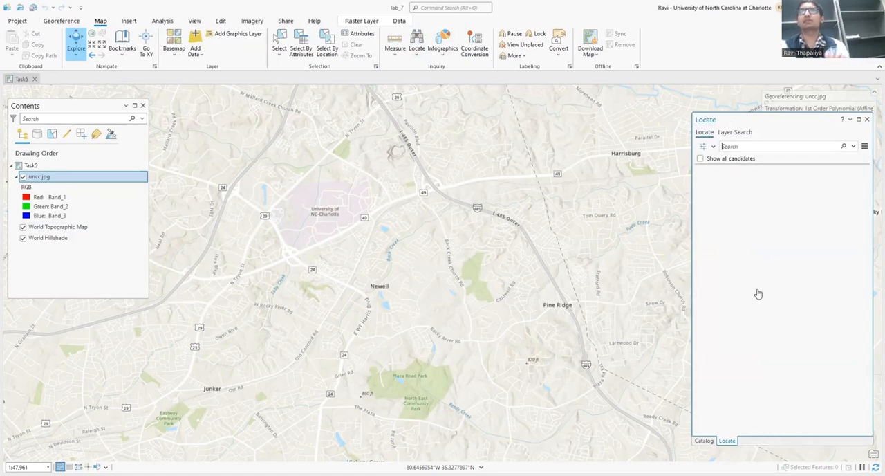
text(u)
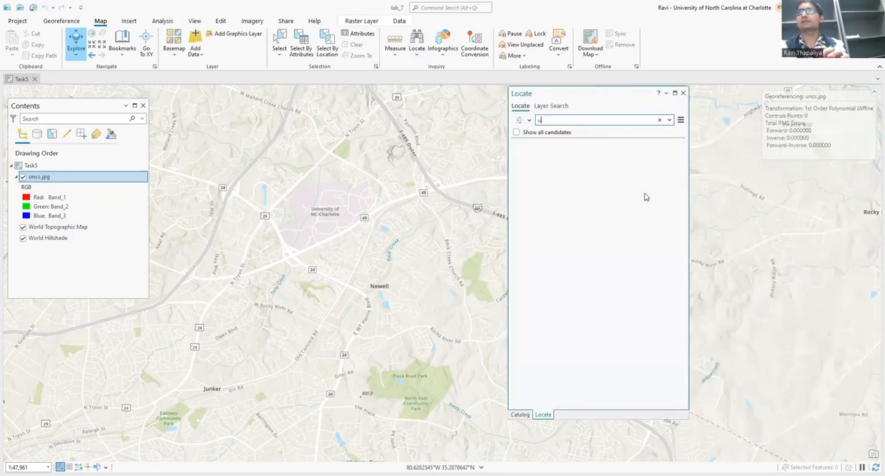
text(ncc)
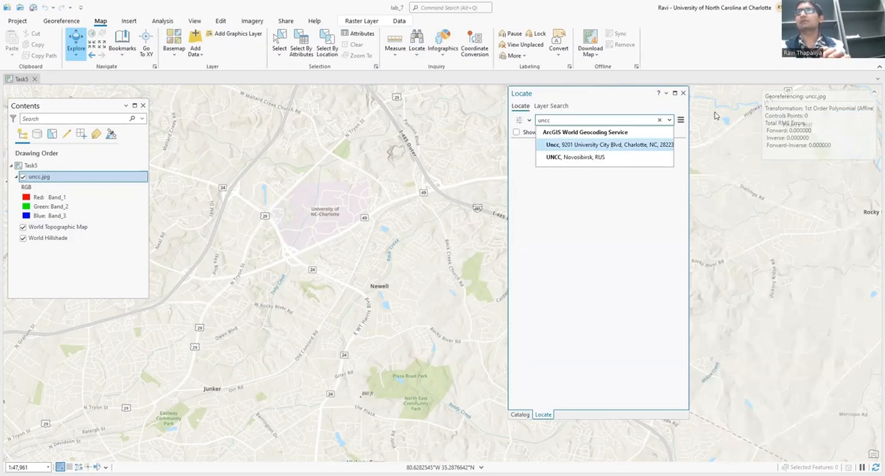
key(Return)
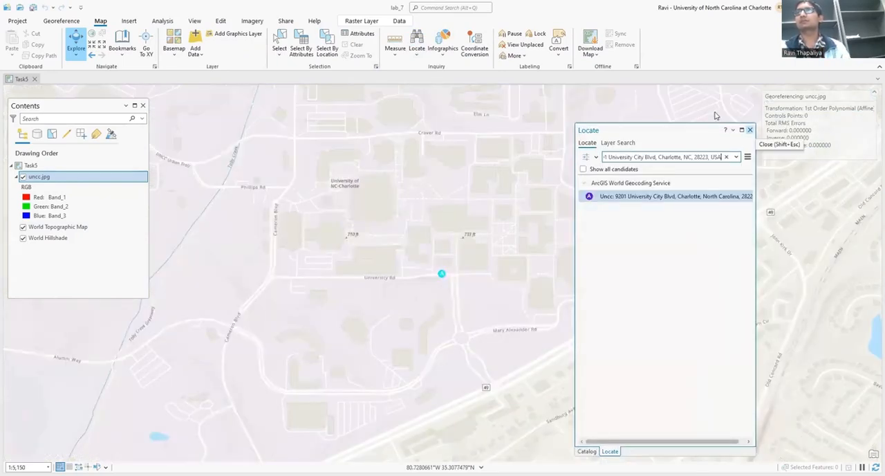
click(750, 130)
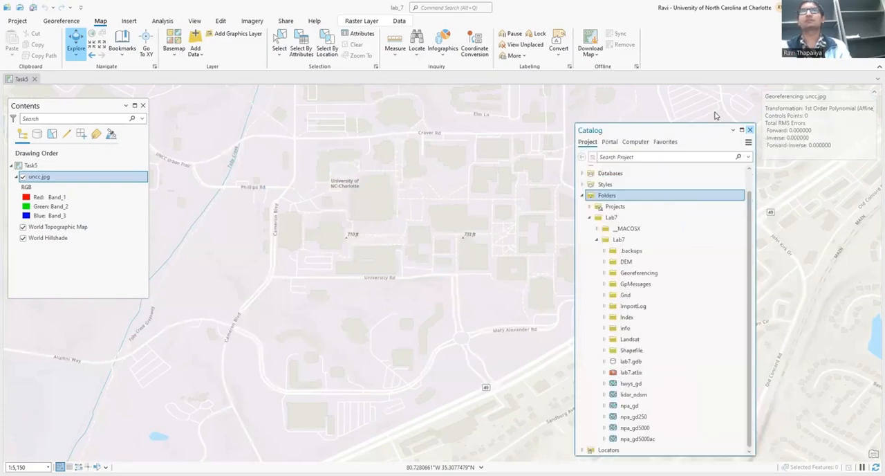
Fit the uncc.jpg image to the display extent, with the surrounding campus area in view.
scroll(389, 200, down, 2)
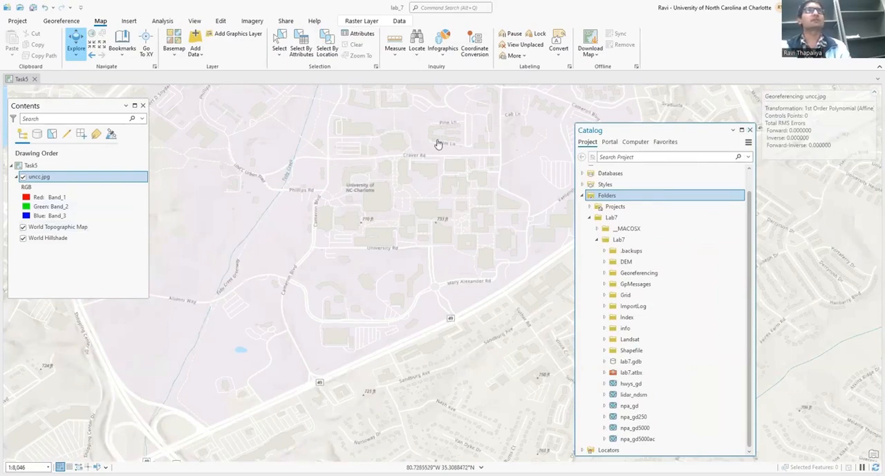
click(66, 22)
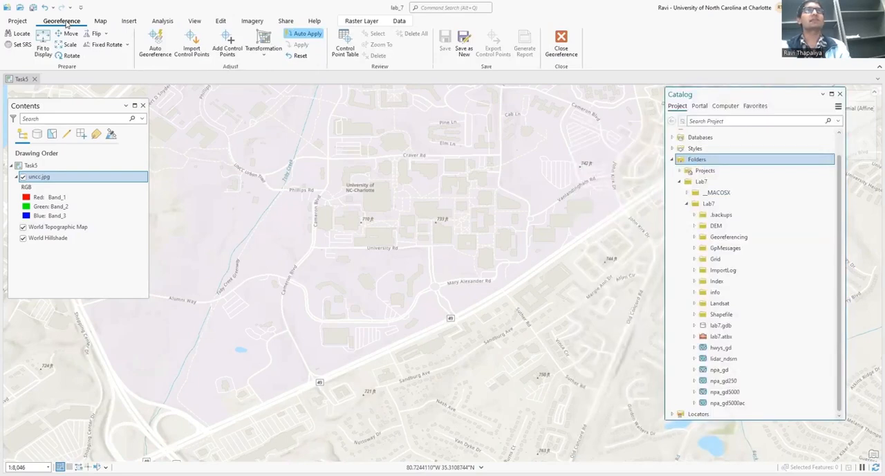
click(44, 52)
scroll(251, 303, down, 2)
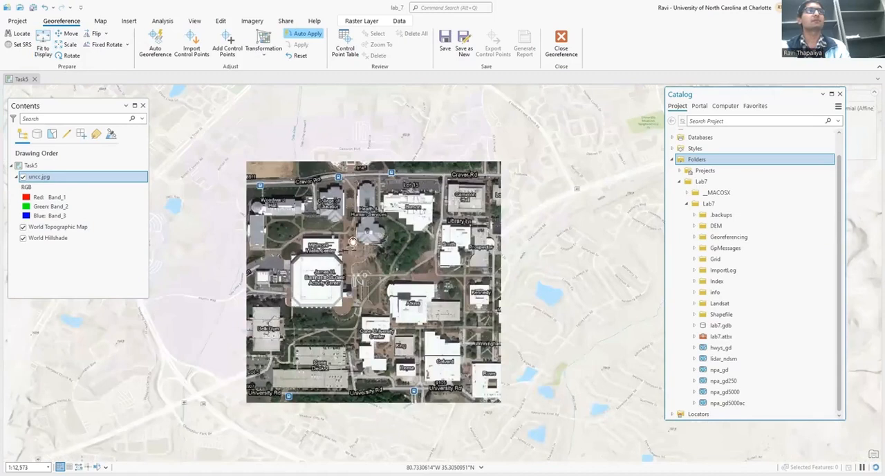
drag(353, 242, 323, 250)
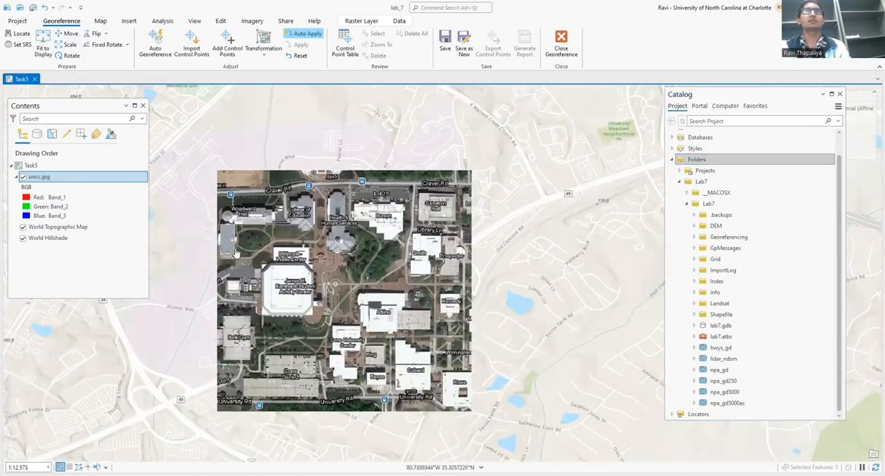
drag(231, 255, 257, 239)
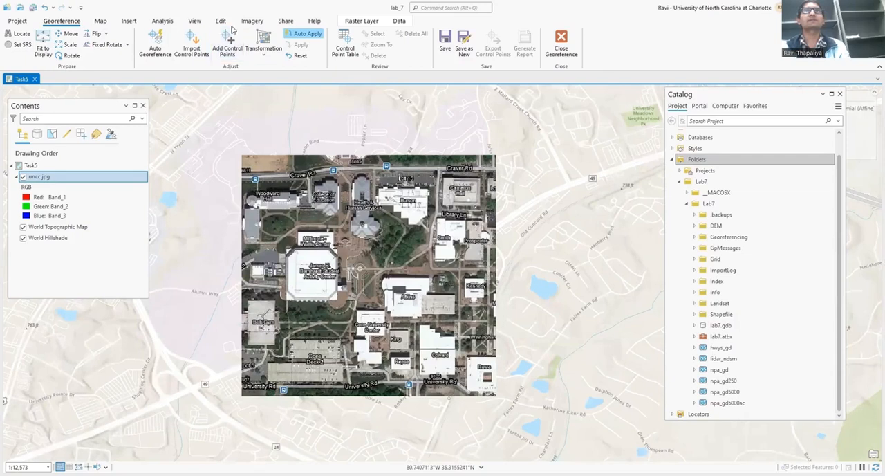
Set the transparency of the uncc.jpg layer to 70%.
click(363, 21)
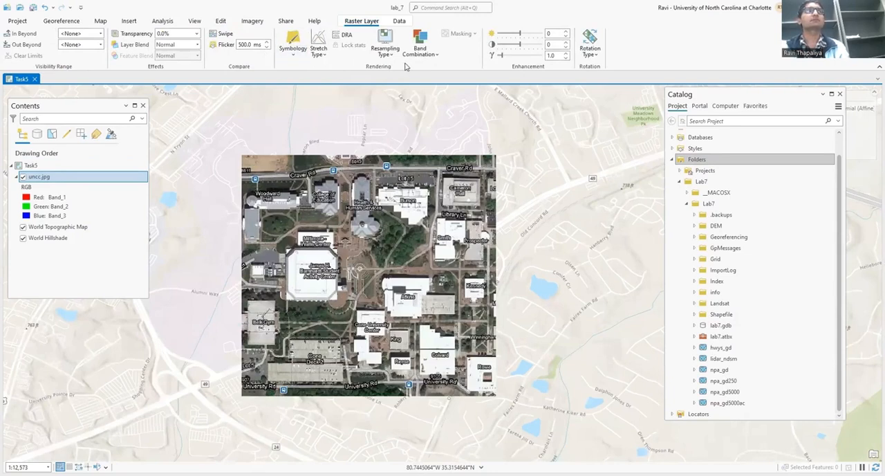
click(197, 34)
click(196, 35)
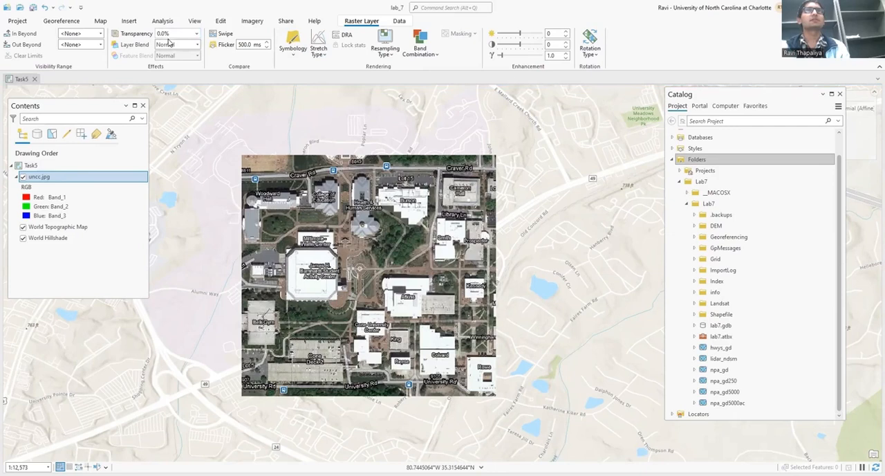
text(70)
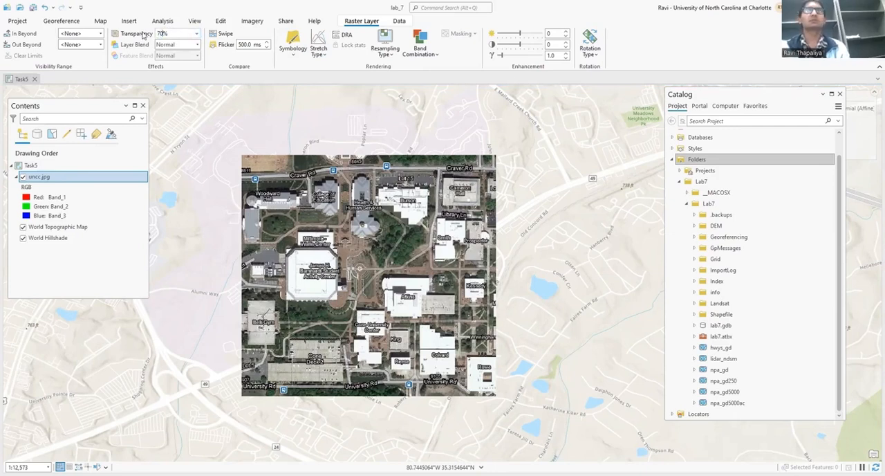
key(Return)
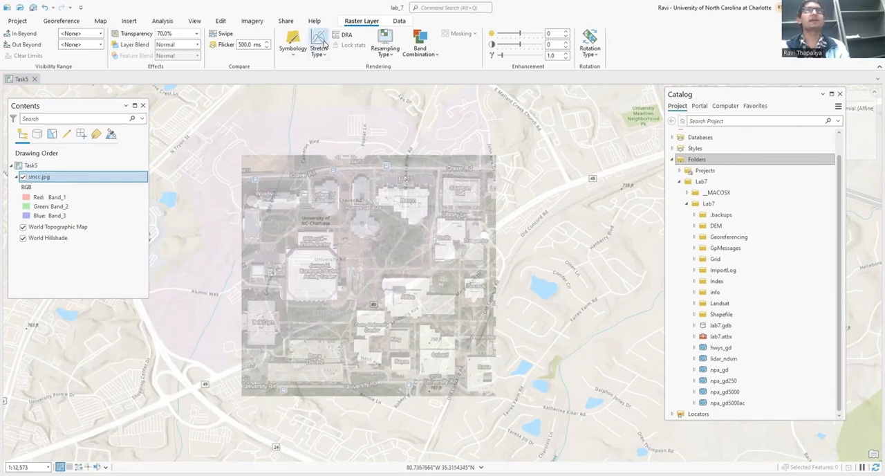
Choose the Projective transformation for georeferencing uncc.jpg and activate the Add Control Points tool.
click(70, 22)
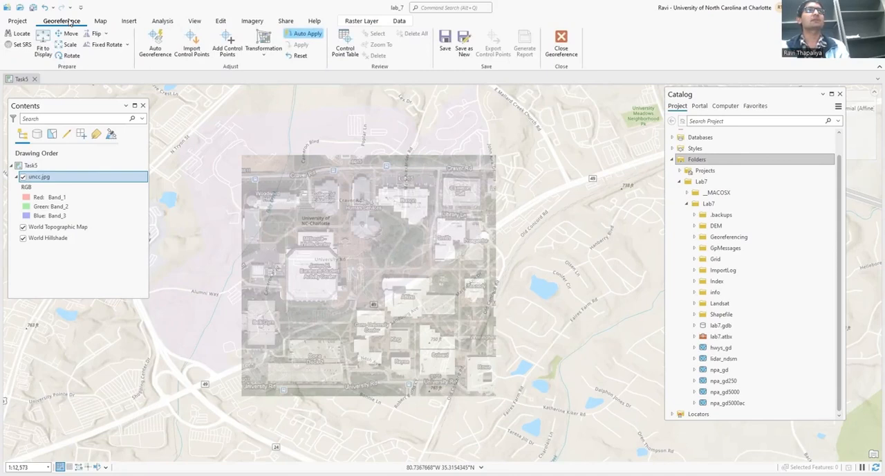
click(269, 53)
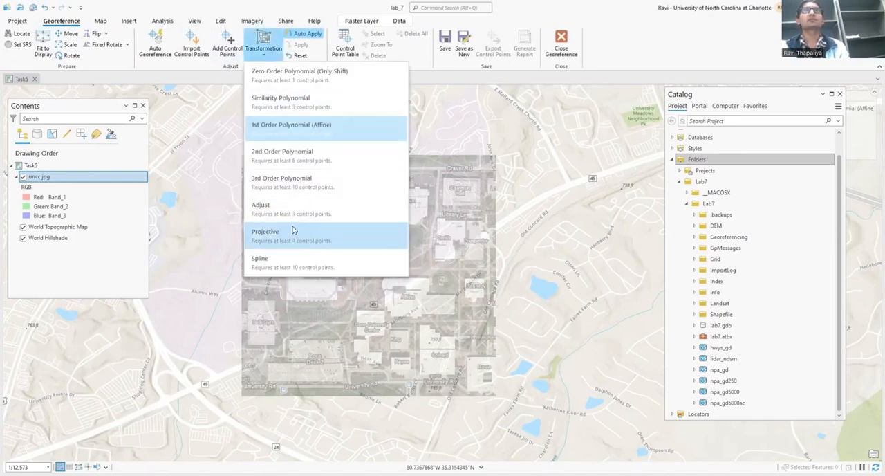
click(293, 238)
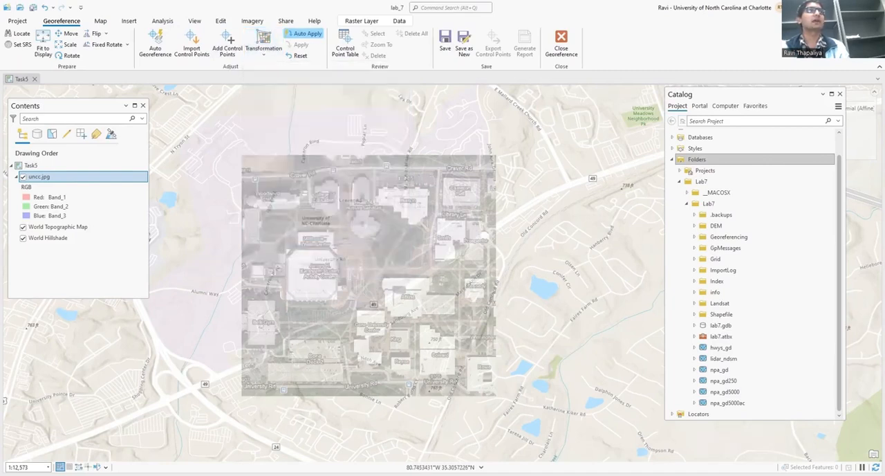
click(229, 40)
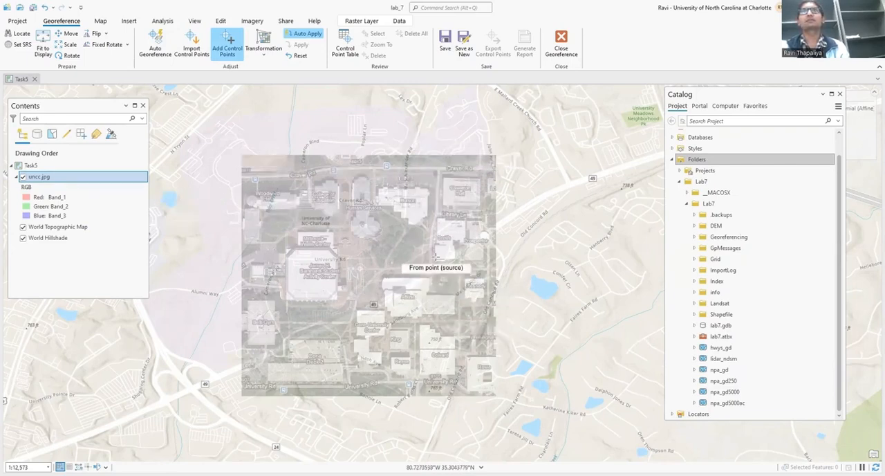
Change the basemap of the Task5 map to OpenStreetMap.
click(100, 21)
click(174, 58)
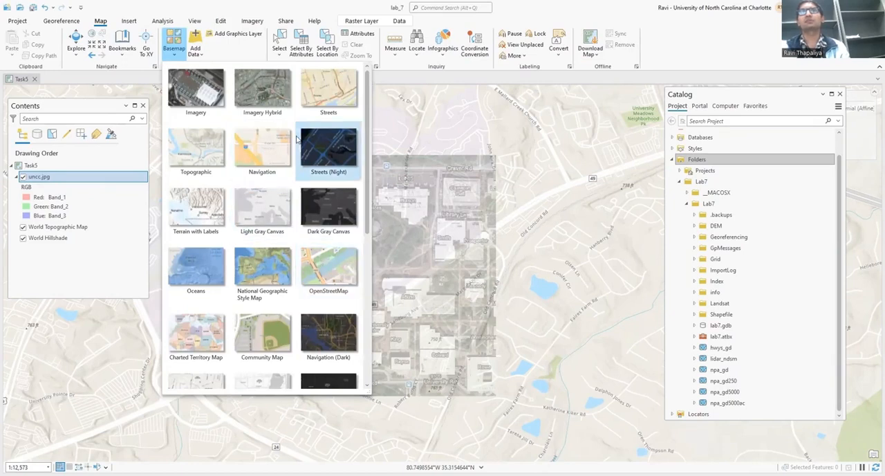
click(333, 268)
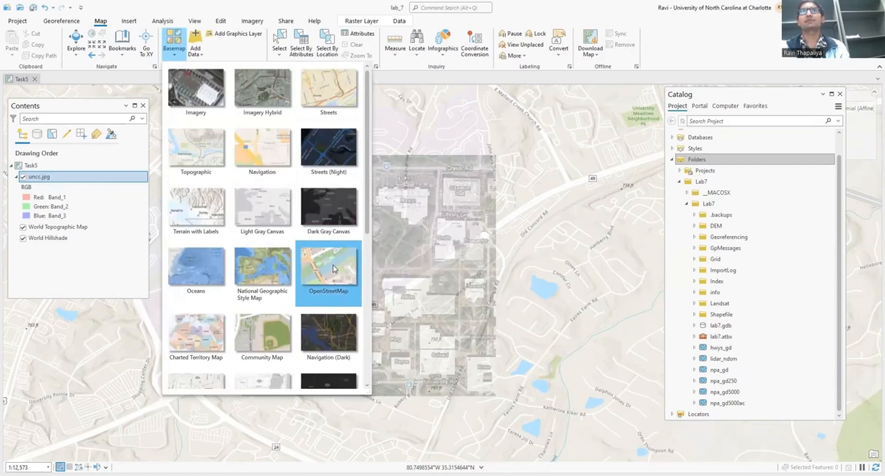
click(333, 268)
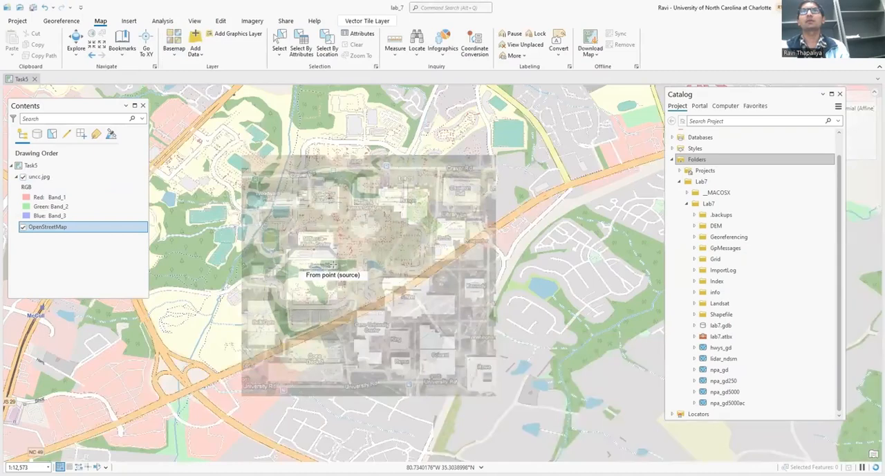
Examine the semi-transparent uncc.jpg overlay against the OpenStreetMap campus roads and buildings for matching features.
drag(280, 167, 294, 186)
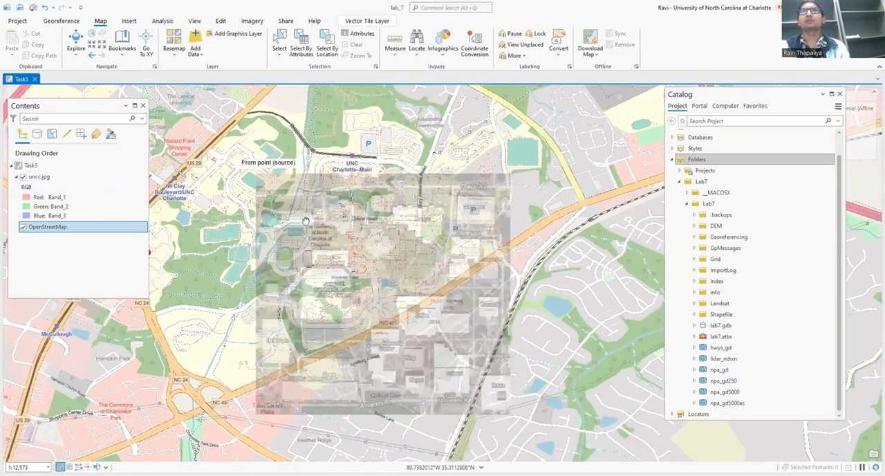
drag(310, 231, 294, 202)
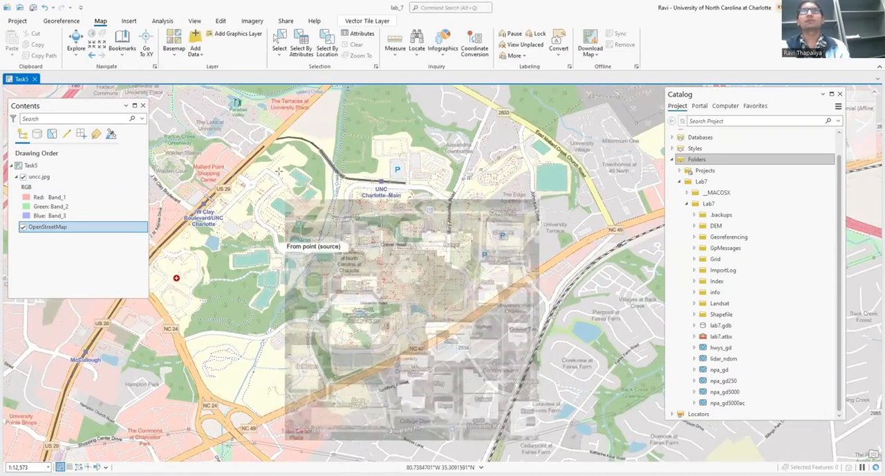
scroll(272, 188, up, 2)
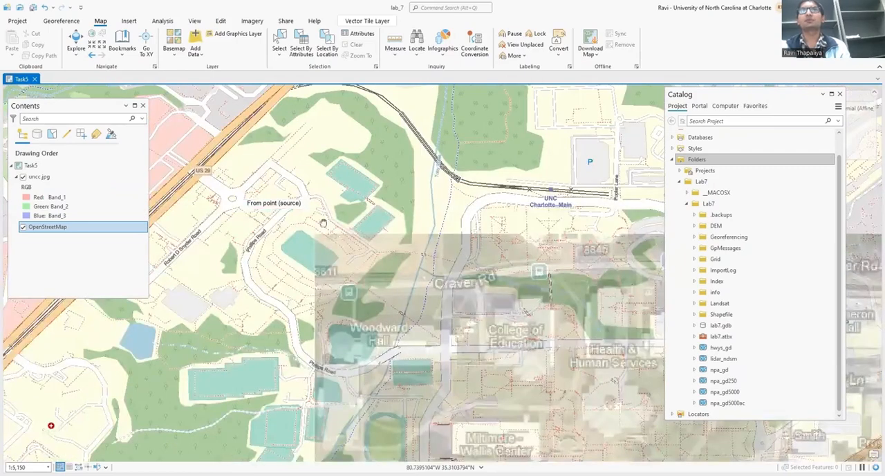
scroll(325, 235, up, 2)
drag(287, 203, 257, 190)
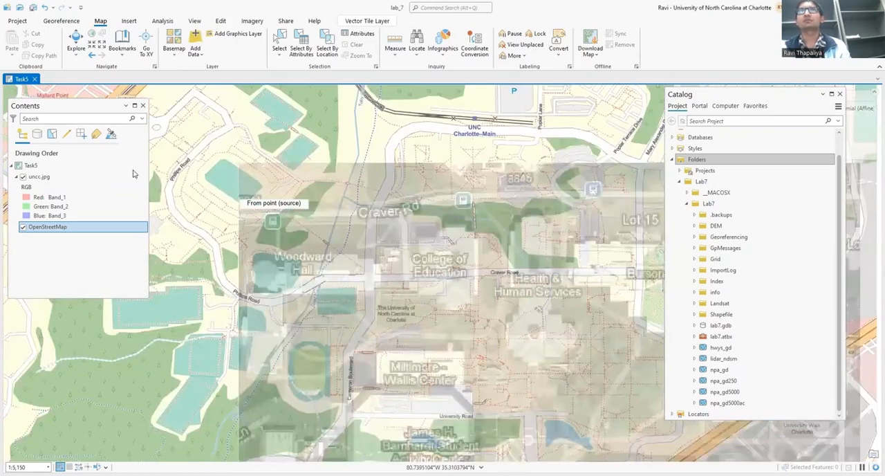
drag(334, 240, 341, 246)
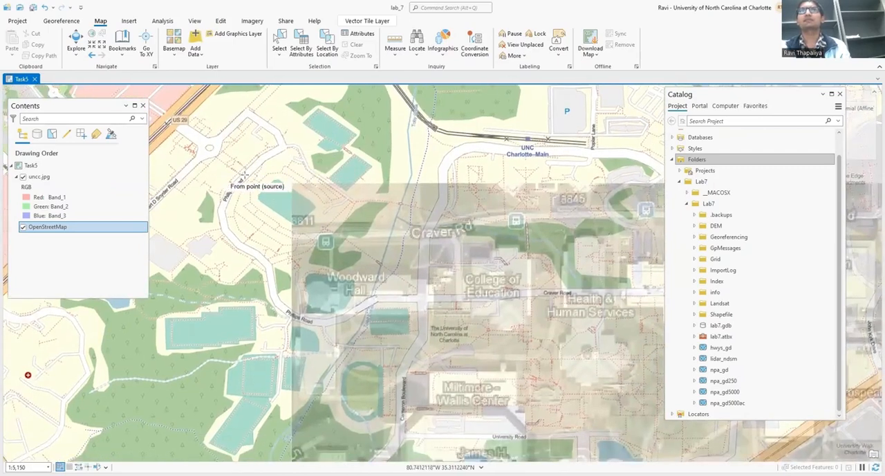
scroll(244, 174, down, 1)
scroll(261, 181, down, 1)
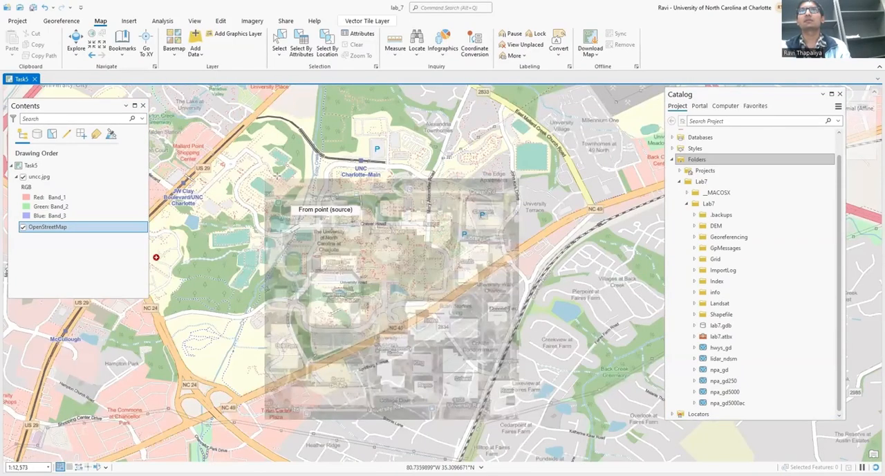
scroll(245, 164, up, 1)
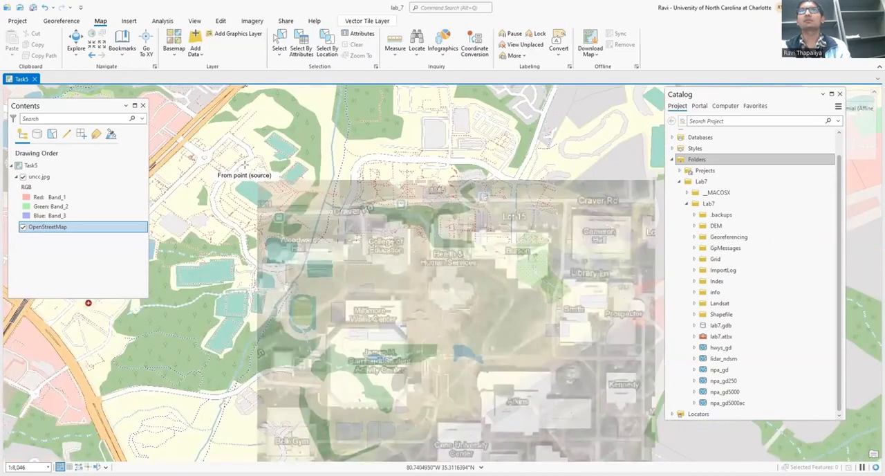
scroll(310, 184, up, 2)
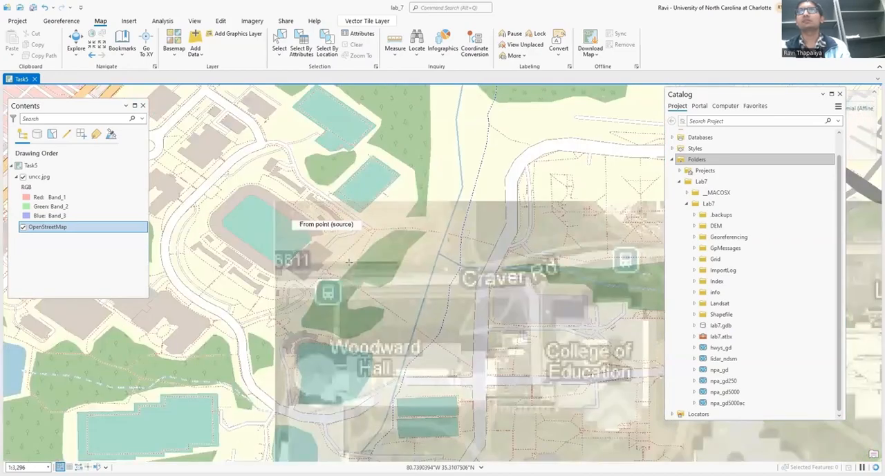
drag(349, 331, 288, 244)
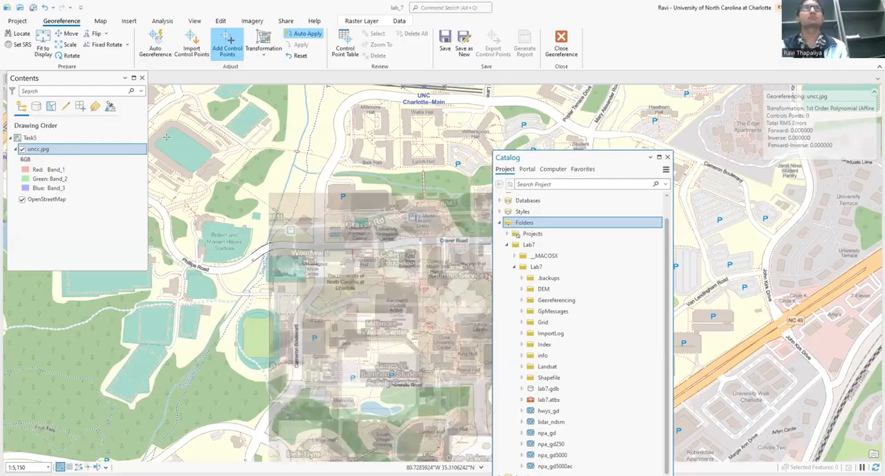
Move the Catalog pane off the campus image and hide OpenStreetMap, leaving only the uncc.jpg layer displayed.
drag(600, 158, 804, 93)
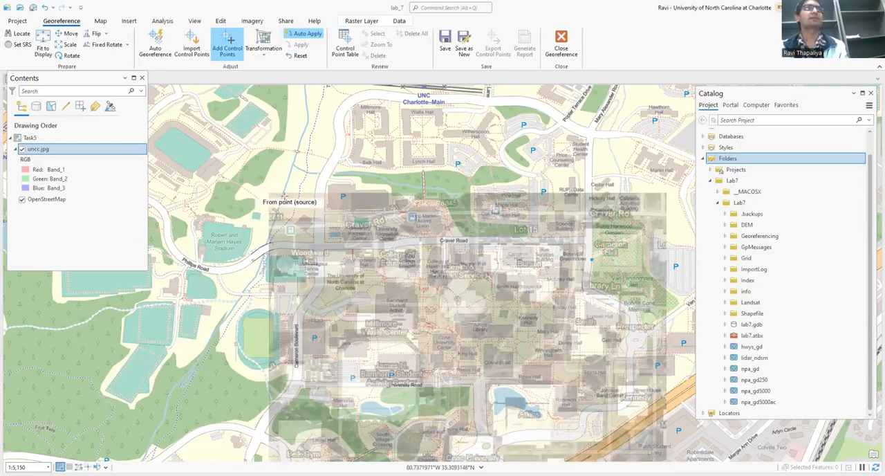
drag(302, 238, 278, 176)
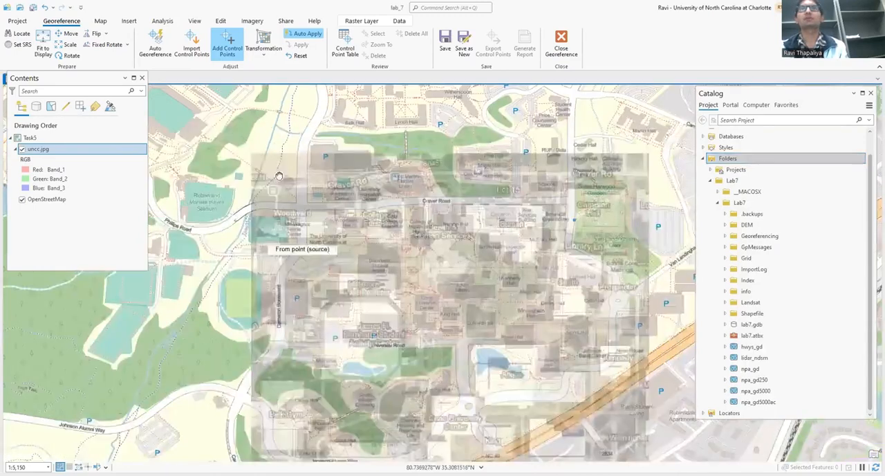
click(22, 150)
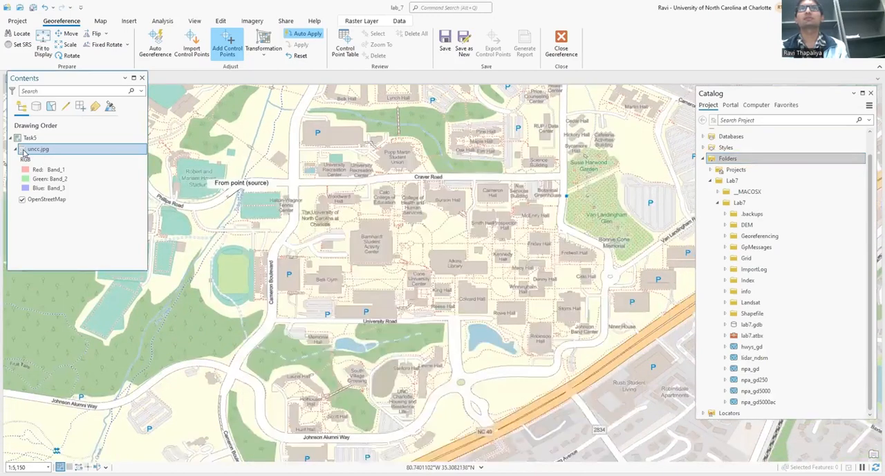
click(22, 199)
click(22, 150)
Place the first control point's source on the northwest corner of the College of Education building in uncc.jpg.
scroll(275, 171, up, 2)
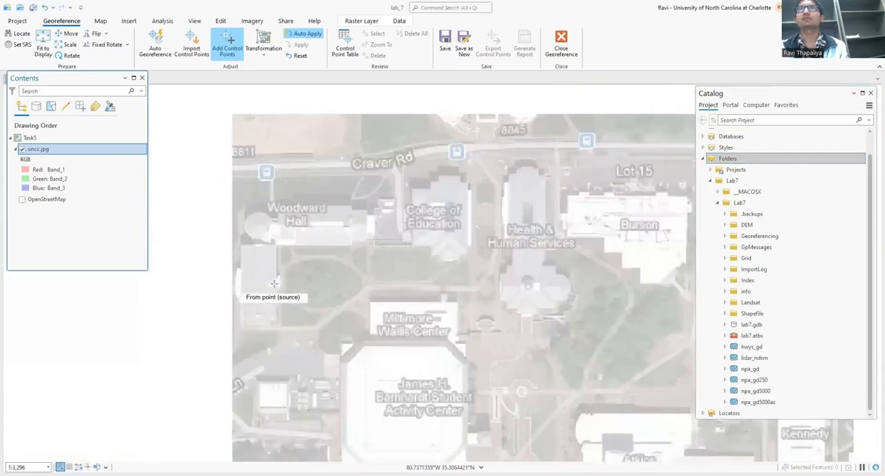
scroll(470, 187, up, 4)
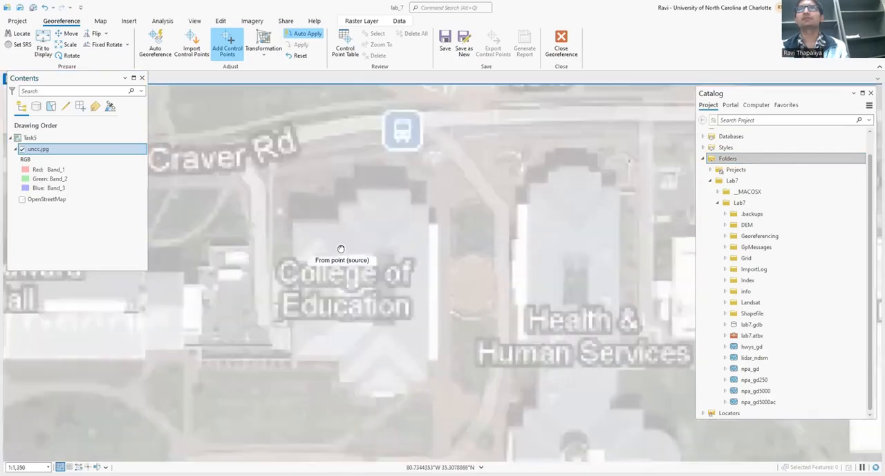
scroll(339, 231, down, 4)
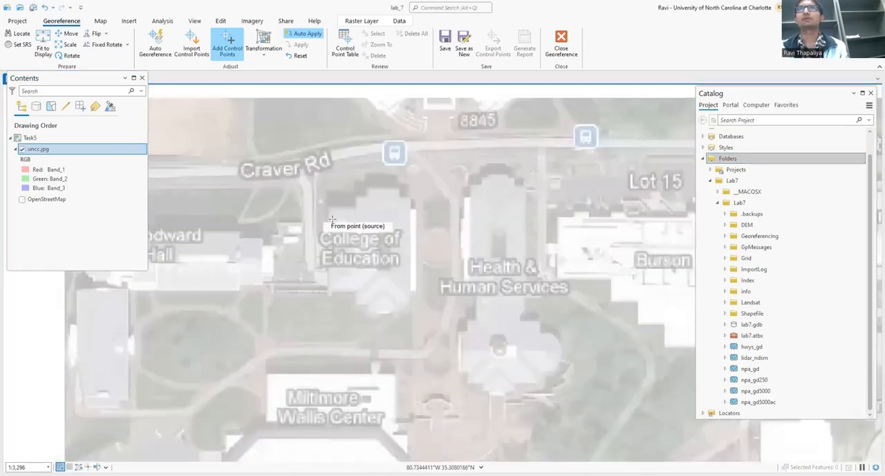
scroll(332, 219, up, 8)
click(290, 185)
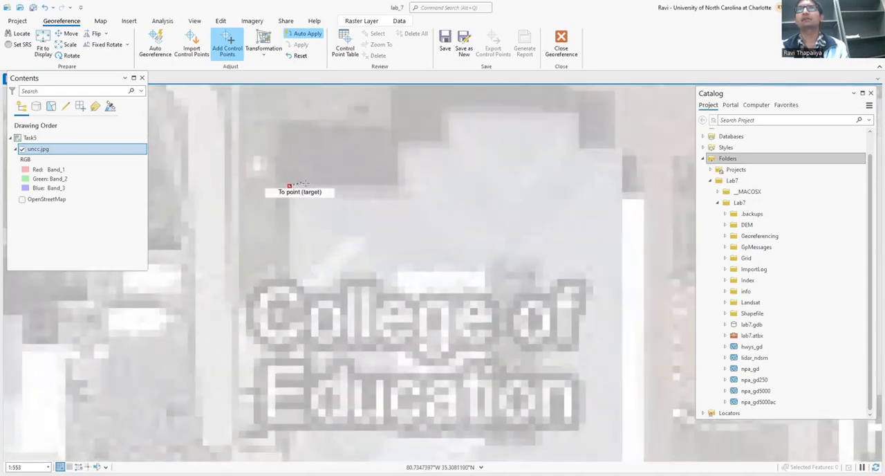
Turn the OpenStreetMap basemap back on and hide the uncc.jpg layer, keeping the pending control point active.
scroll(303, 185, down, 2)
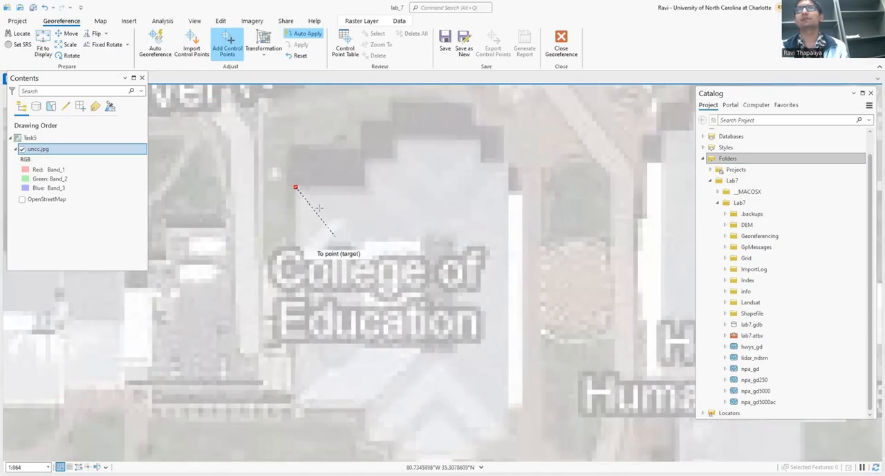
scroll(298, 182, down, 2)
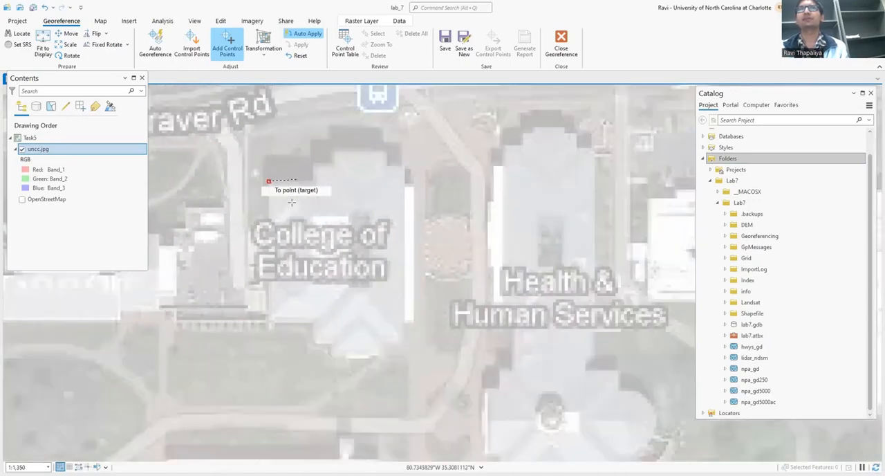
scroll(351, 198, down, 1)
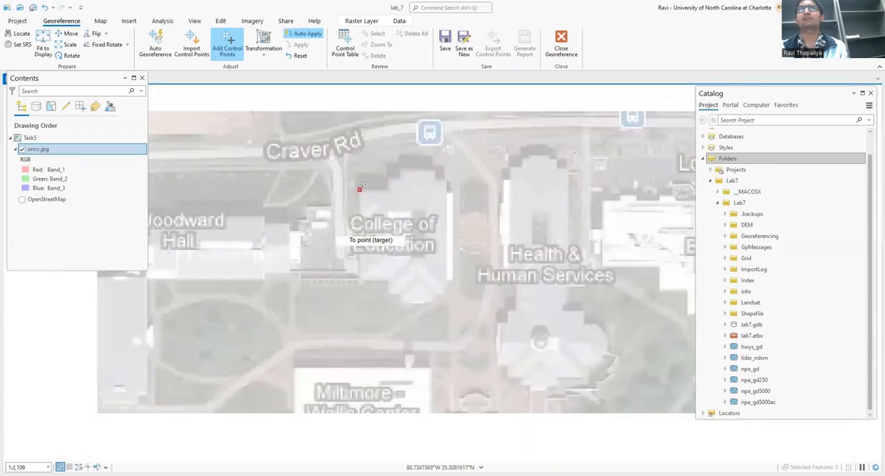
scroll(364, 186, up, 1)
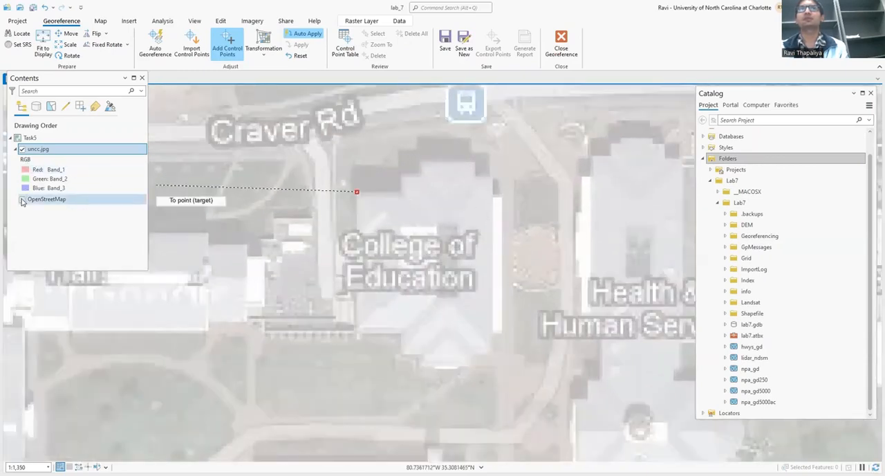
click(21, 199)
click(22, 150)
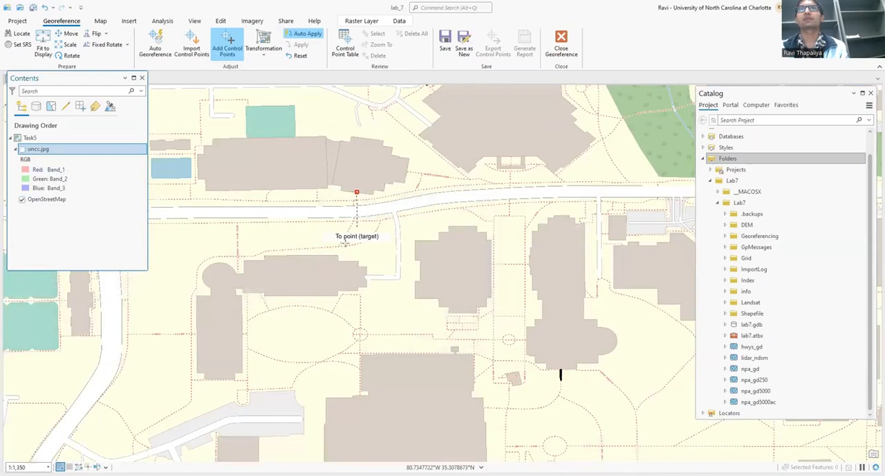
click(22, 150)
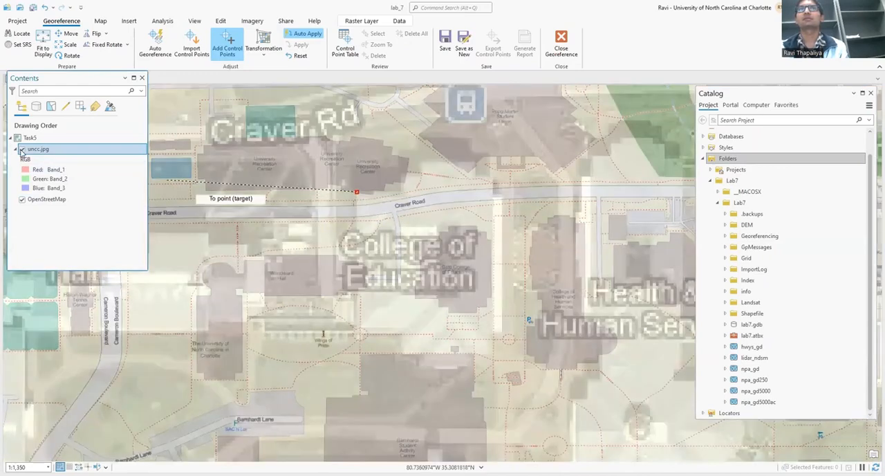
click(22, 149)
click(23, 149)
scroll(401, 162, up, 1)
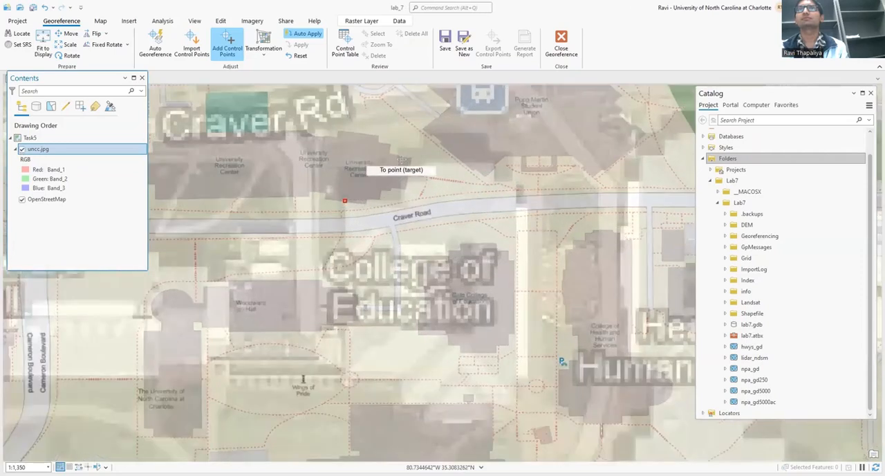
click(22, 199)
click(22, 150)
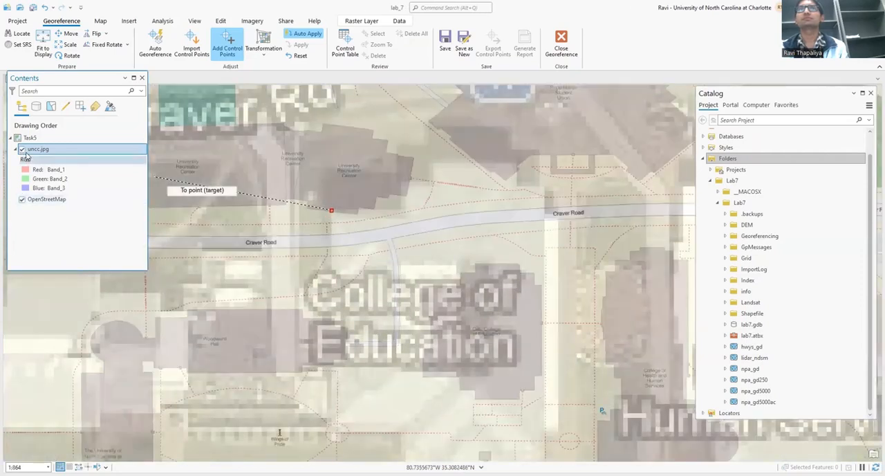
Place the control point's target on the matching northwest corner of the Cato College of Education building in OpenStreetMap.
scroll(453, 208, down, 3)
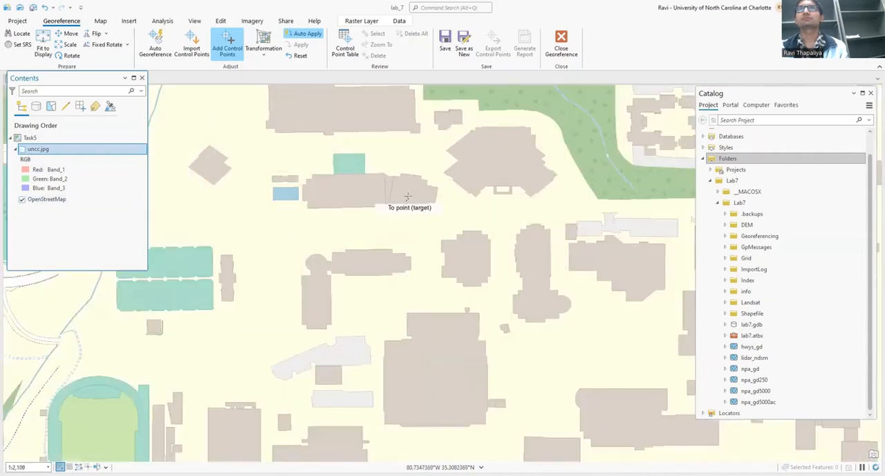
scroll(423, 220, up, 3)
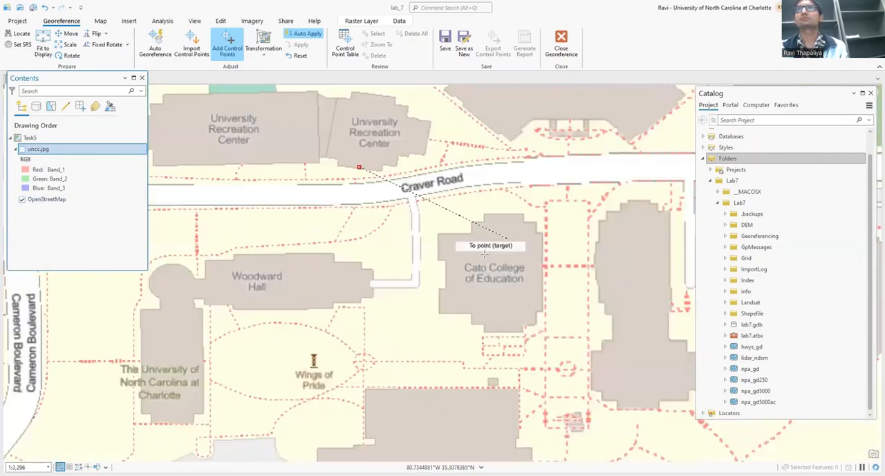
scroll(291, 235, up, 10)
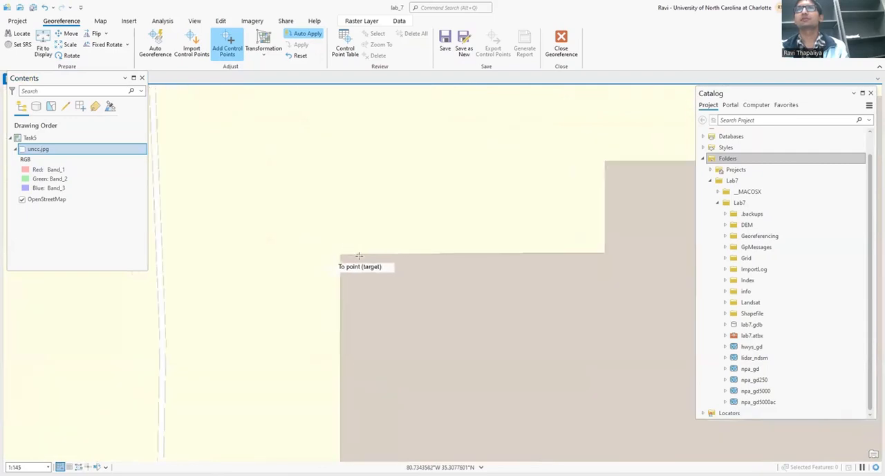
scroll(291, 256, up, 6)
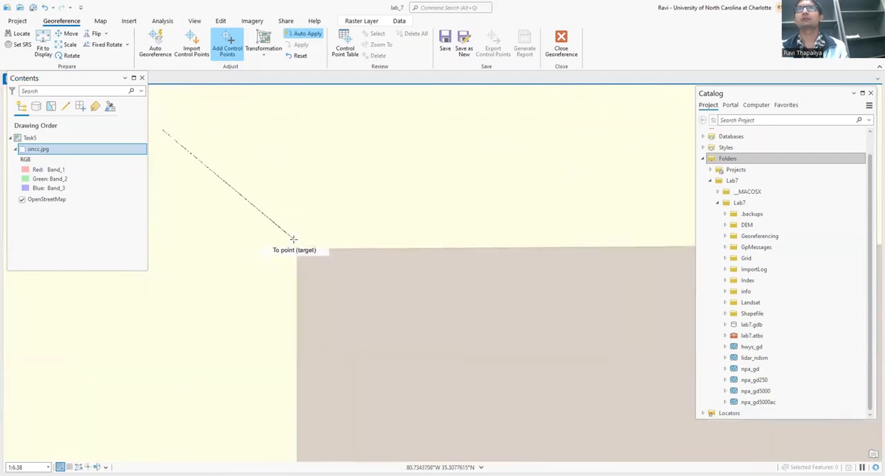
scroll(312, 266, up, 5)
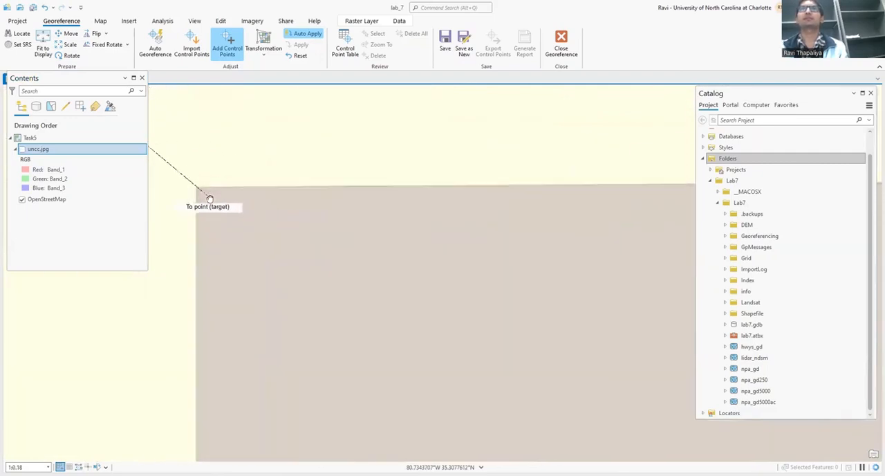
scroll(340, 260, up, 4)
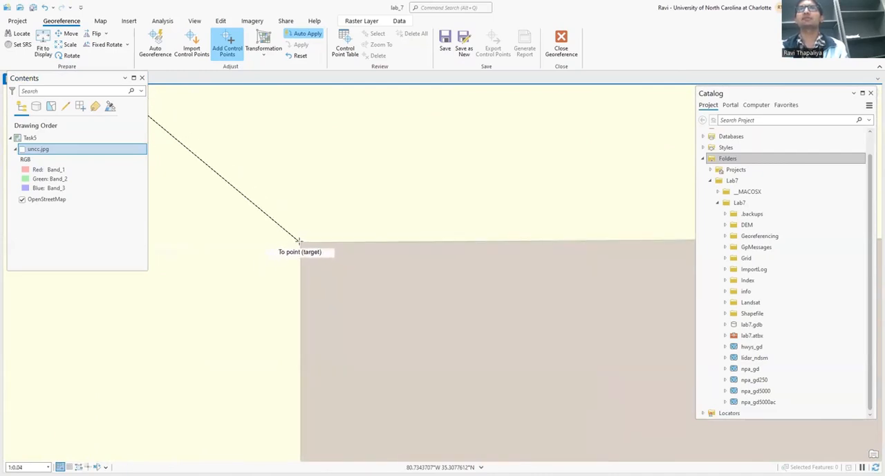
click(299, 240)
scroll(293, 215, down, 6)
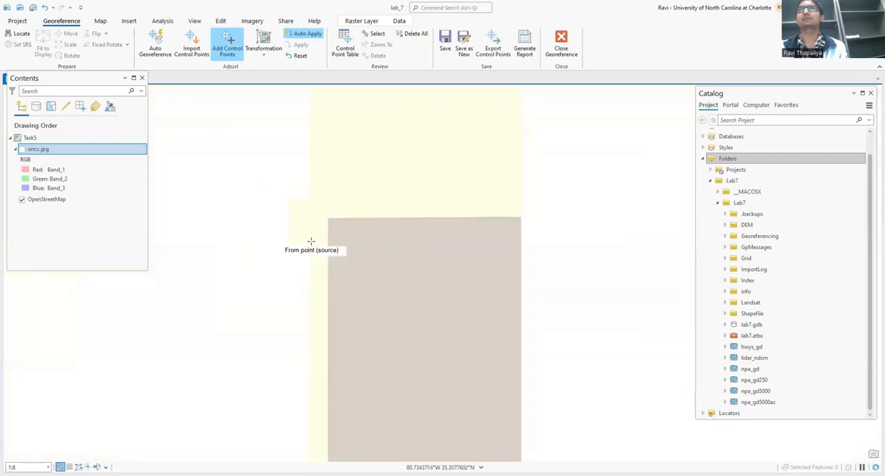
scroll(311, 242, down, 4)
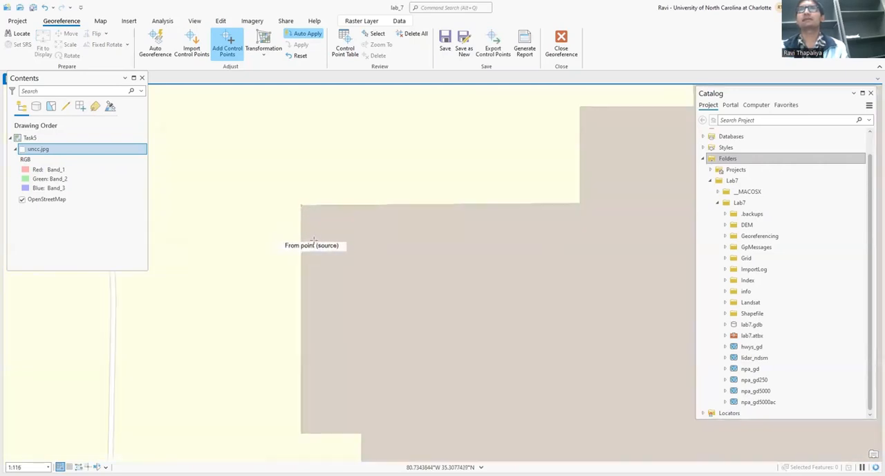
scroll(314, 240, down, 3)
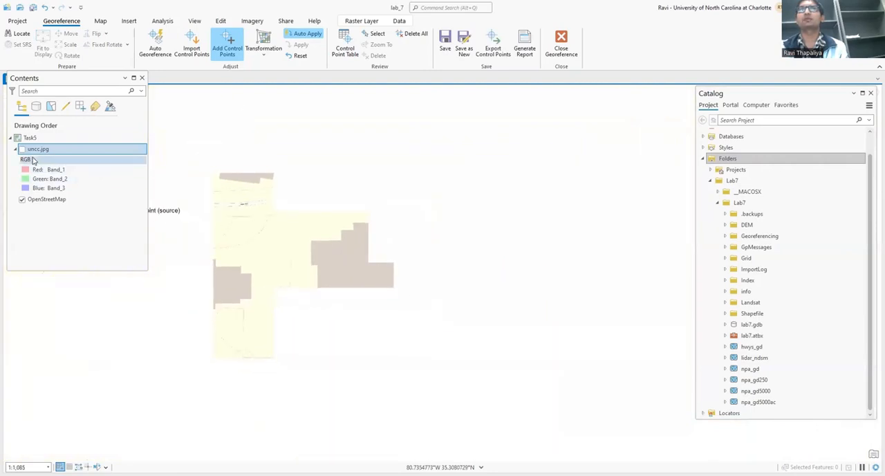
Turn the uncc.jpg layer back on and hide the OpenStreetMap basemap.
click(21, 149)
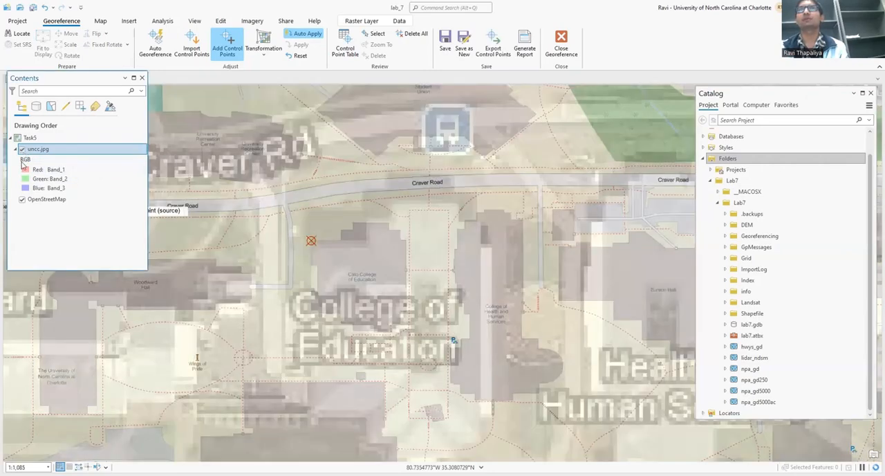
click(22, 199)
scroll(329, 216, down, 2)
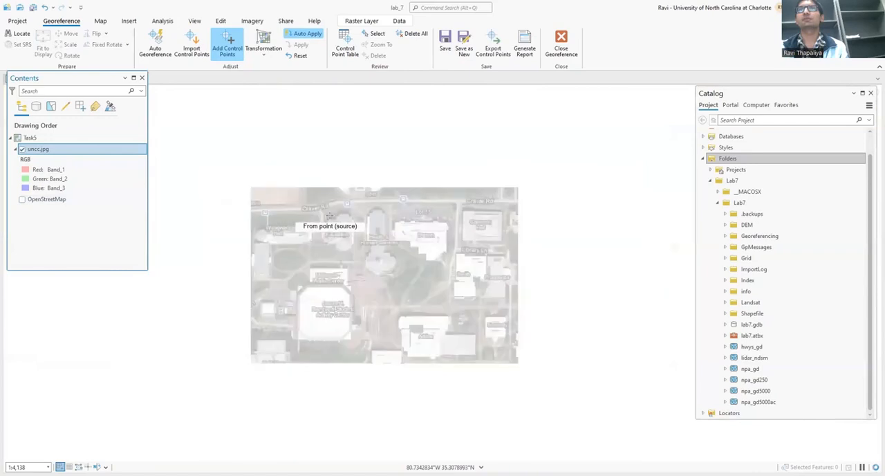
Place the second control point's source on the northwest corner of Cameron Hall in uncc.jpg.
click(329, 216)
scroll(393, 226, up, 3)
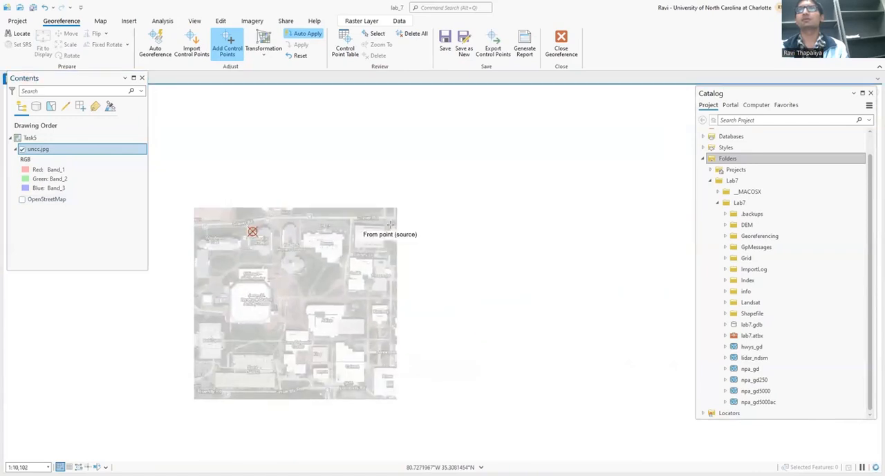
scroll(334, 240, up, 2)
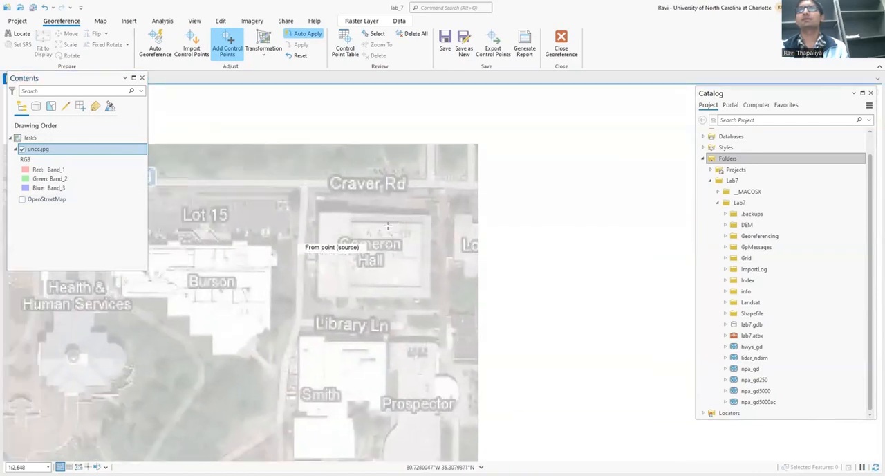
scroll(323, 214, up, 2)
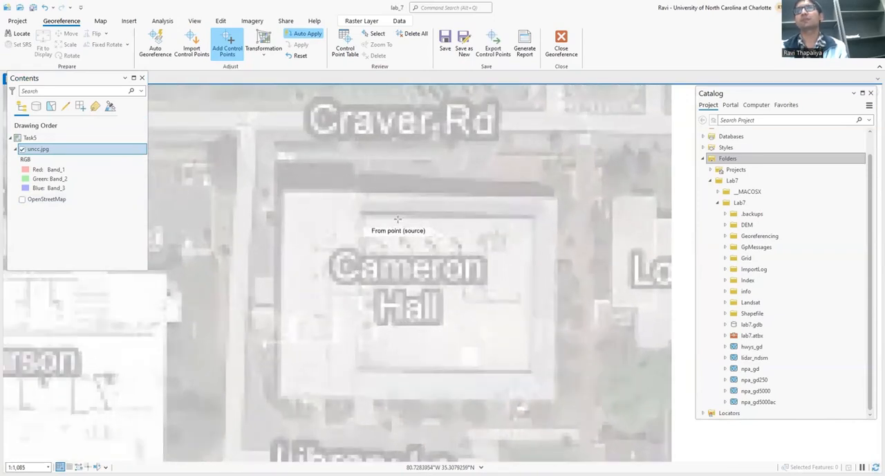
scroll(284, 195, up, 1)
click(285, 192)
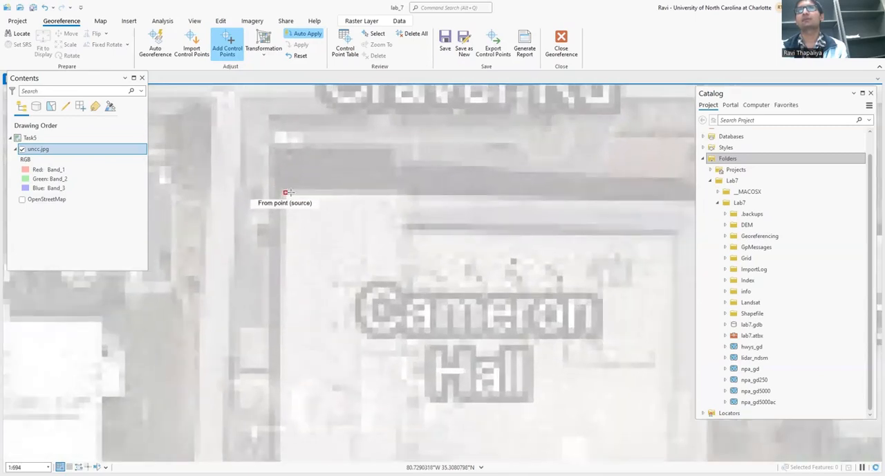
Hide uncc.jpg, display OpenStreetMap, and find Cameron Hall south of Craver Road with the second control point still pending.
click(22, 149)
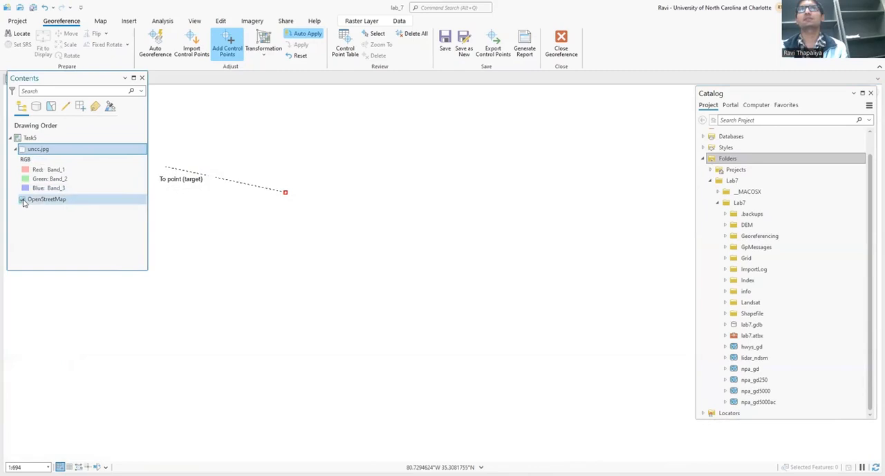
click(22, 199)
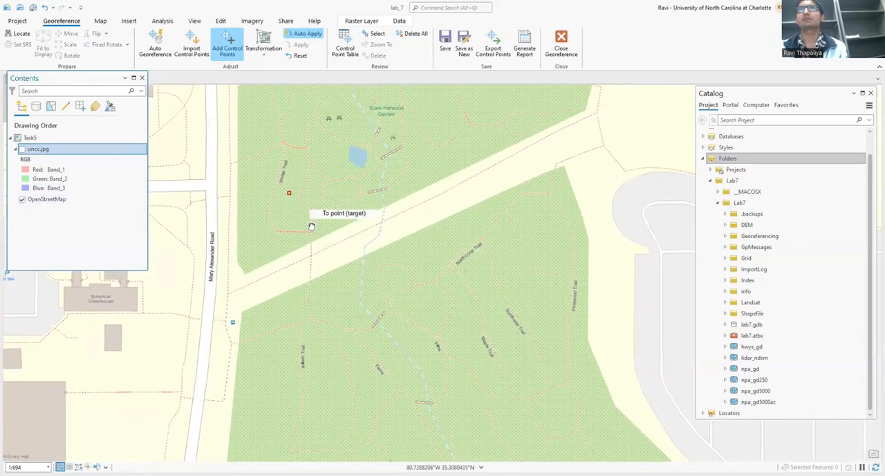
scroll(311, 227, down, 2)
drag(338, 208, 431, 199)
drag(374, 201, 208, 252)
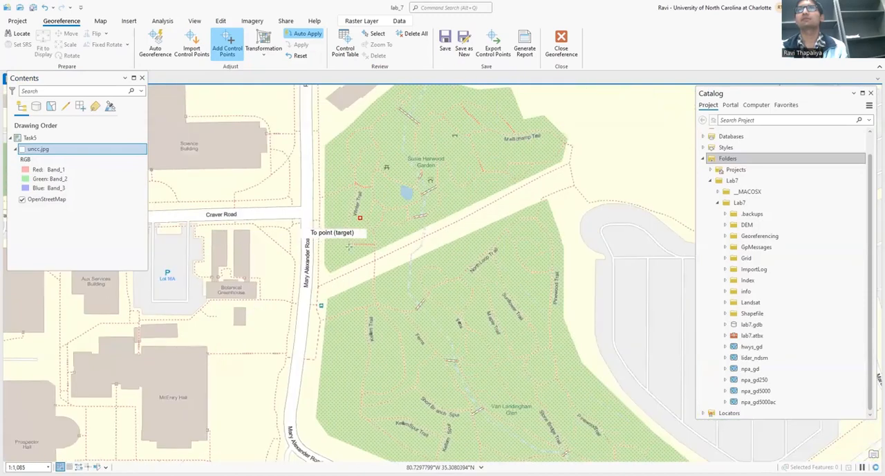
drag(271, 236, 498, 237)
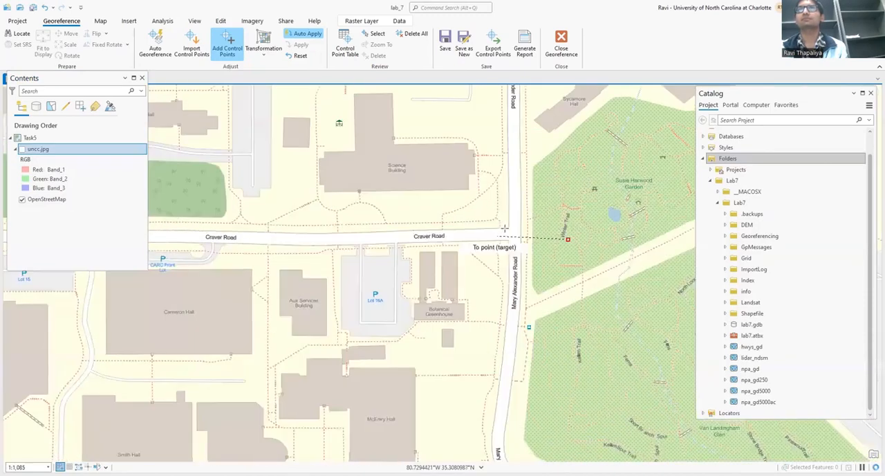
drag(206, 264, 419, 259)
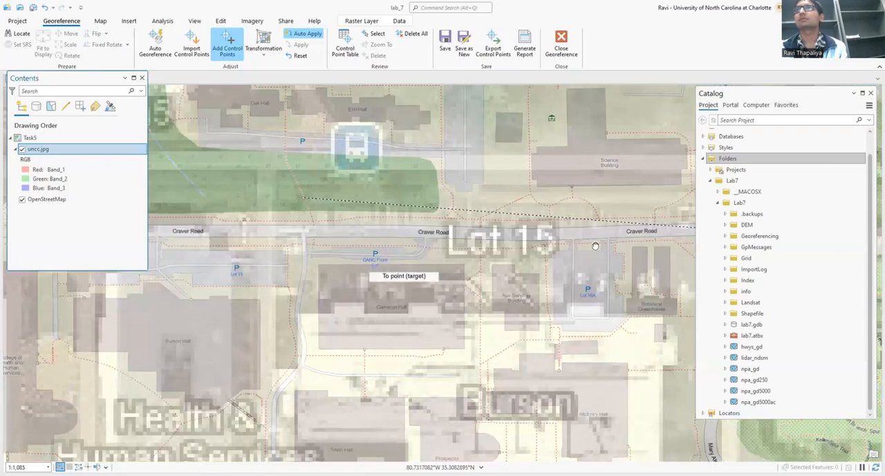
drag(596, 246, 262, 245)
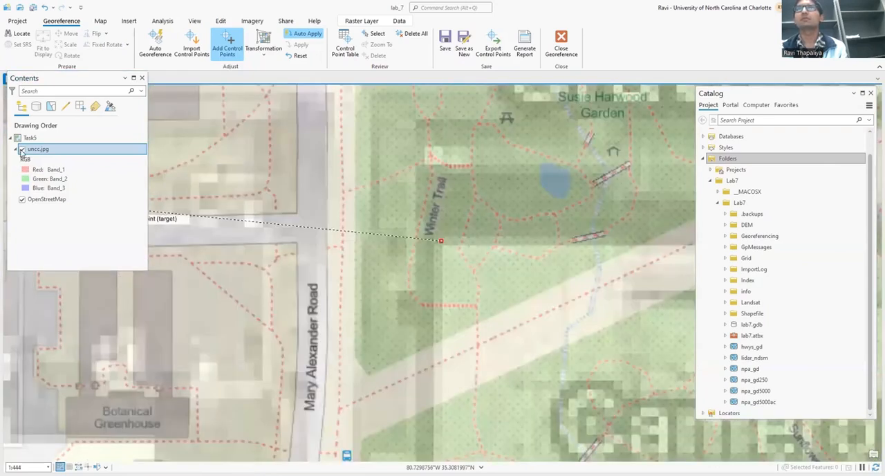
Compare uncc.jpg with OpenStreetMap around the pending source point, leaving both layers displayed.
click(21, 150)
click(21, 150)
click(21, 199)
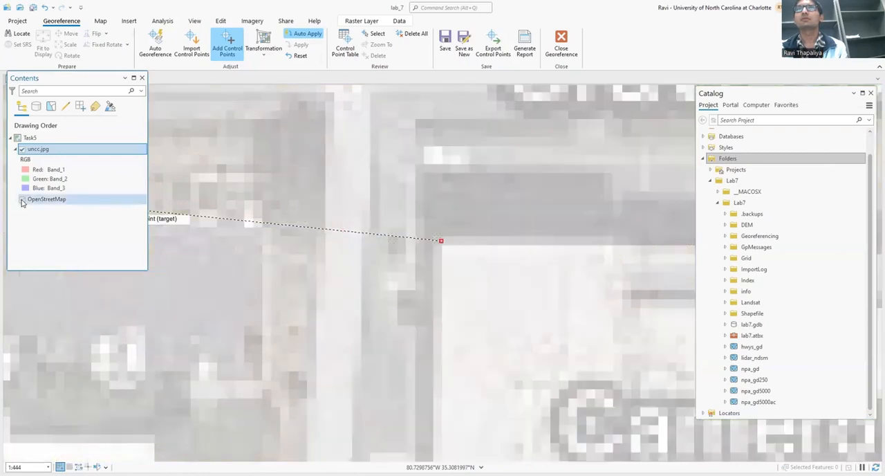
click(21, 200)
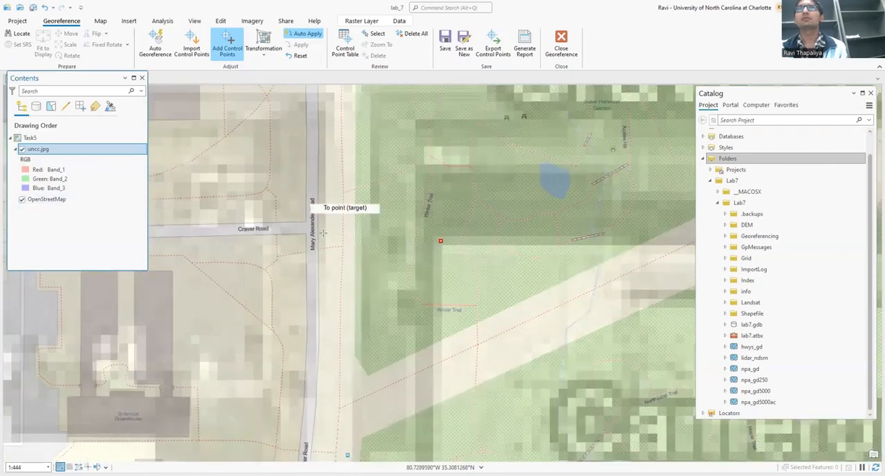
Place the second control point's target on the matching northwest corner of Cameron Hall in OpenStreetMap.
scroll(326, 238, down, 3)
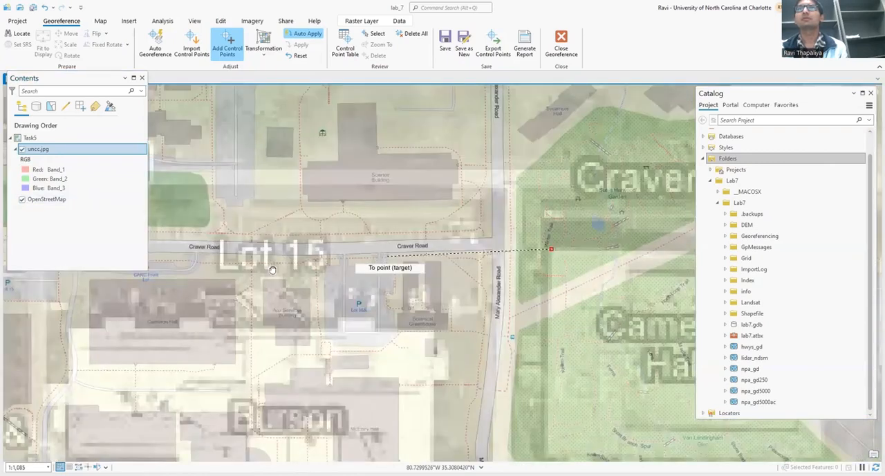
drag(273, 269, 530, 258)
scroll(387, 250, up, 3)
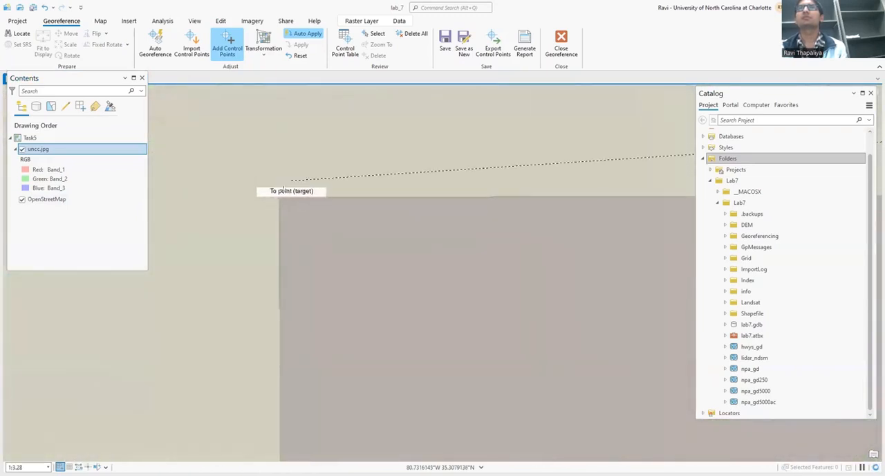
scroll(294, 215, up, 2)
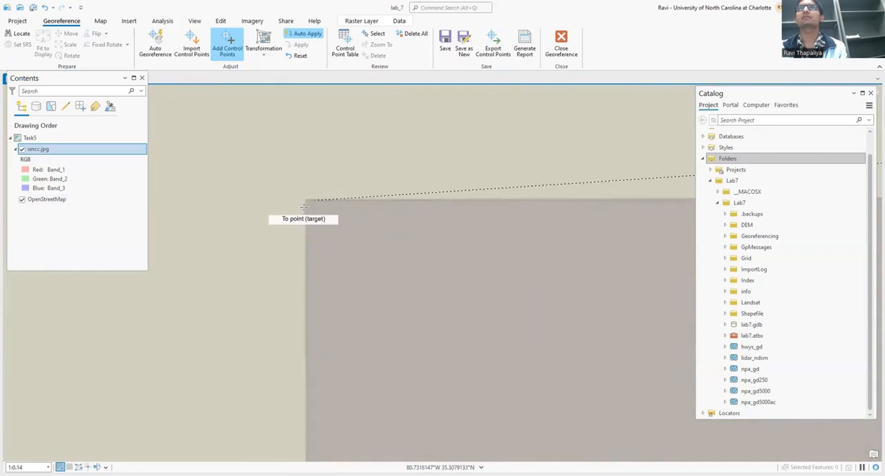
click(306, 201)
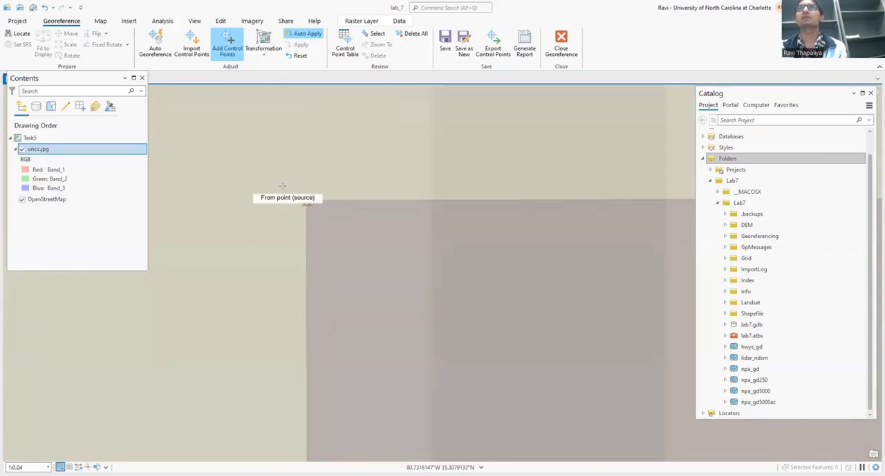
Check how the uncc.jpg overlay aligns with OpenStreetMap across the campus by hiding and reshowing the image.
scroll(324, 203, down, 5)
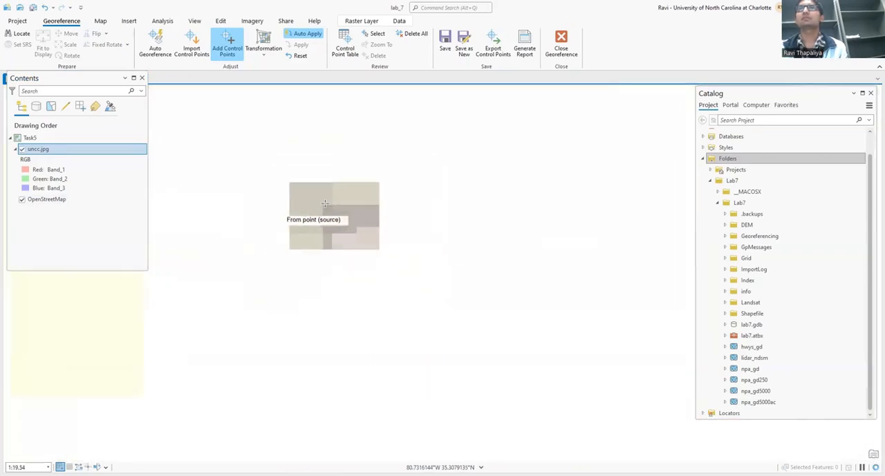
scroll(337, 197, down, 4)
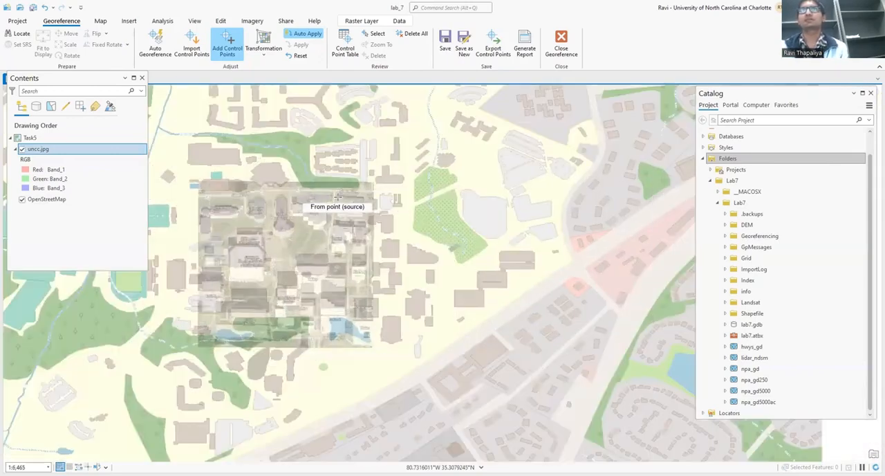
scroll(367, 214, up, 2)
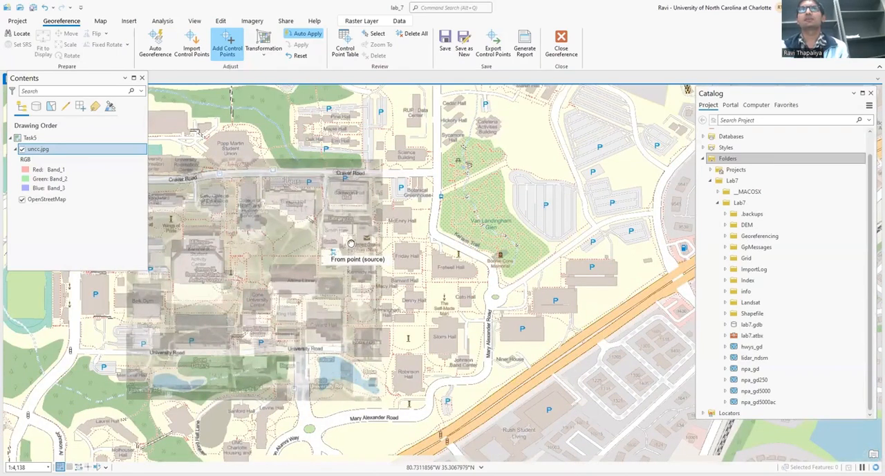
drag(351, 244, 353, 227)
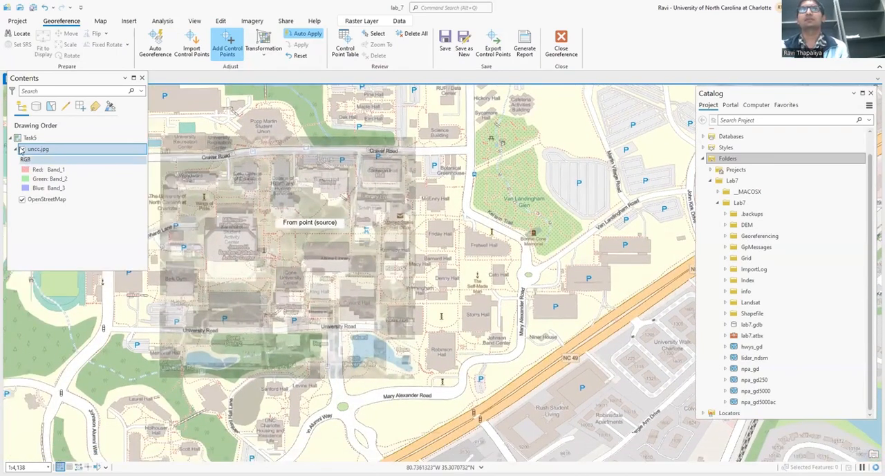
click(21, 149)
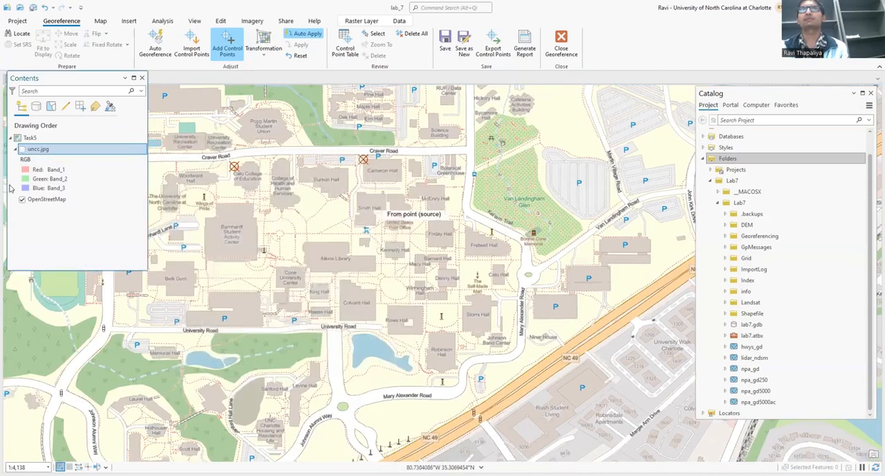
click(22, 150)
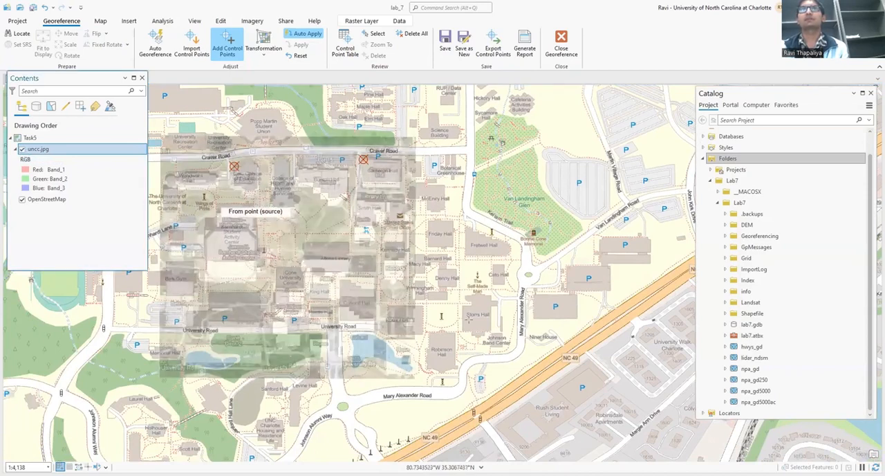
drag(463, 303, 454, 245)
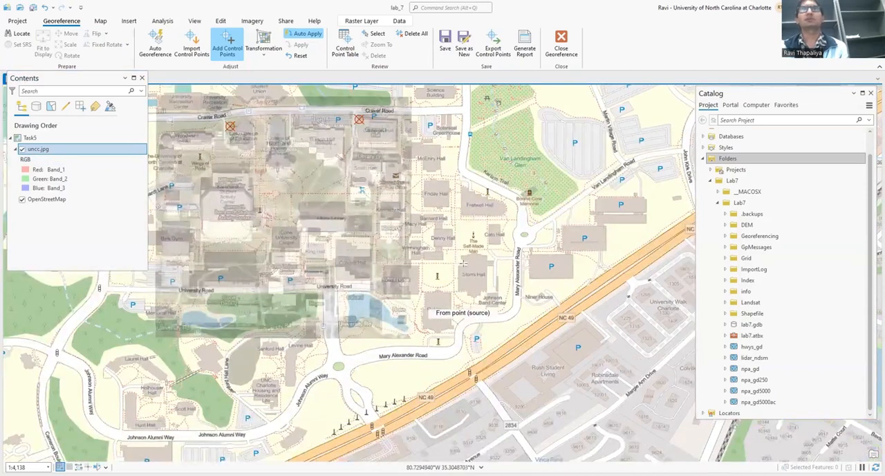
Hide OpenStreetMap and place the third control point's source on the northwest corner of the Rowe building in uncc.jpg.
scroll(377, 296, up, 2)
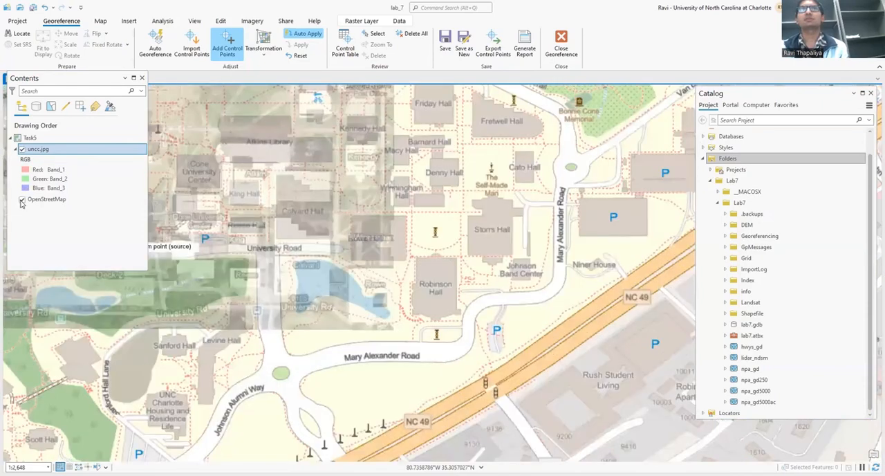
click(22, 199)
scroll(309, 298, up, 4)
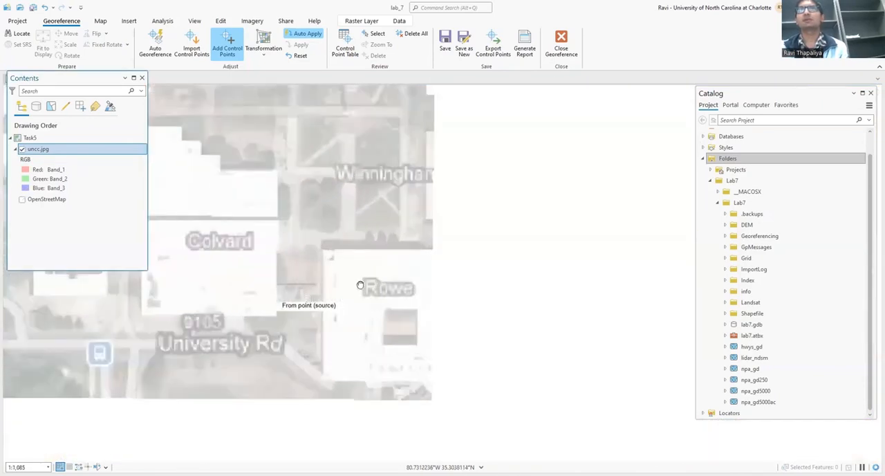
drag(360, 285, 376, 274)
drag(245, 226, 418, 277)
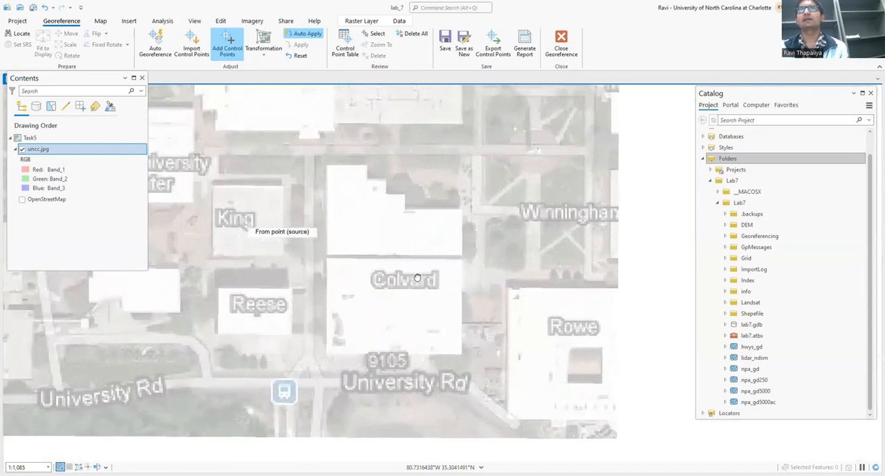
drag(508, 292, 297, 240)
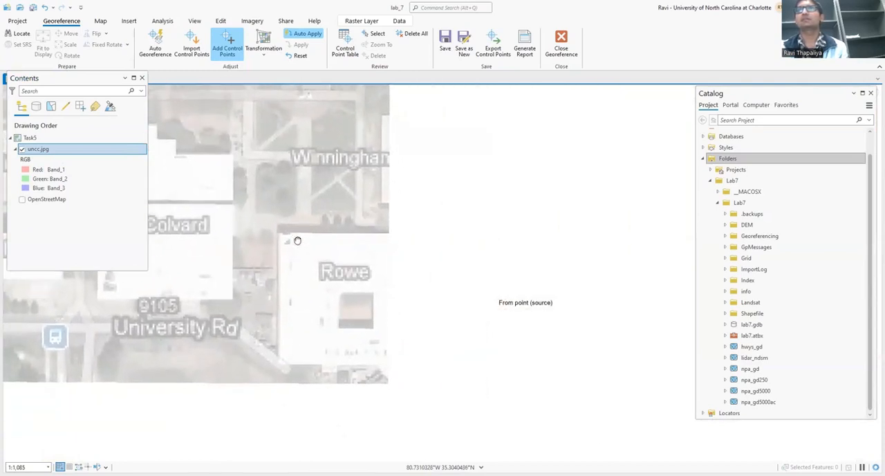
scroll(278, 235, up, 4)
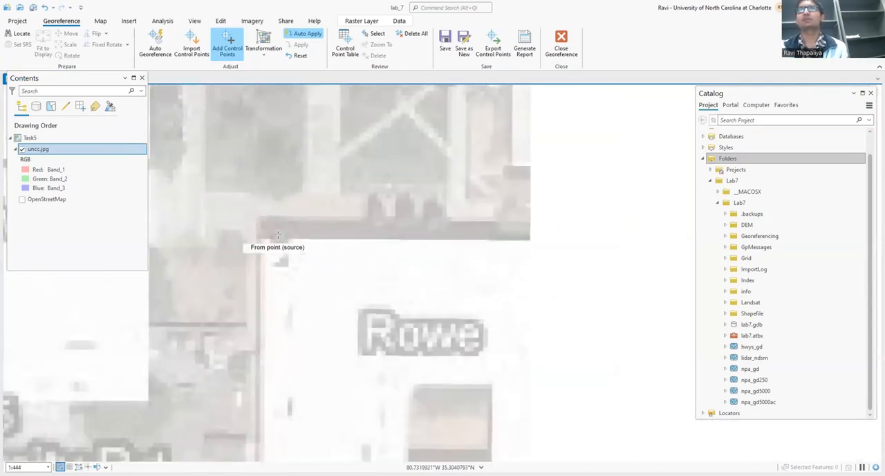
scroll(278, 235, up, 4)
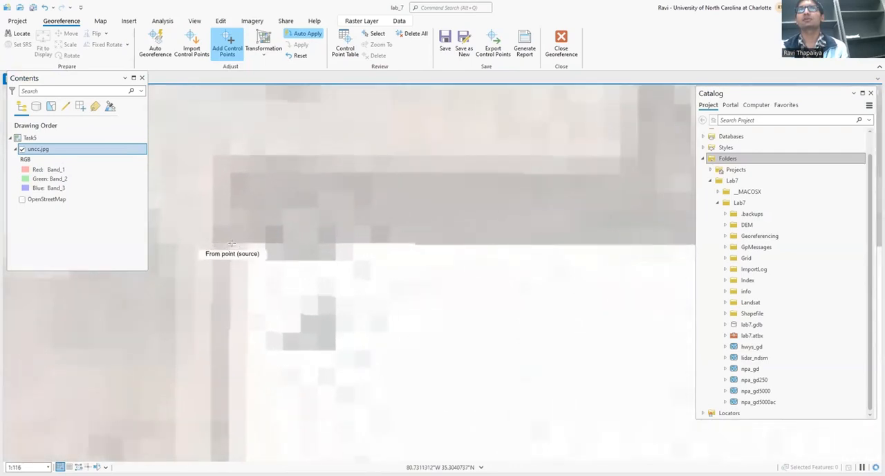
scroll(291, 240, down, 10)
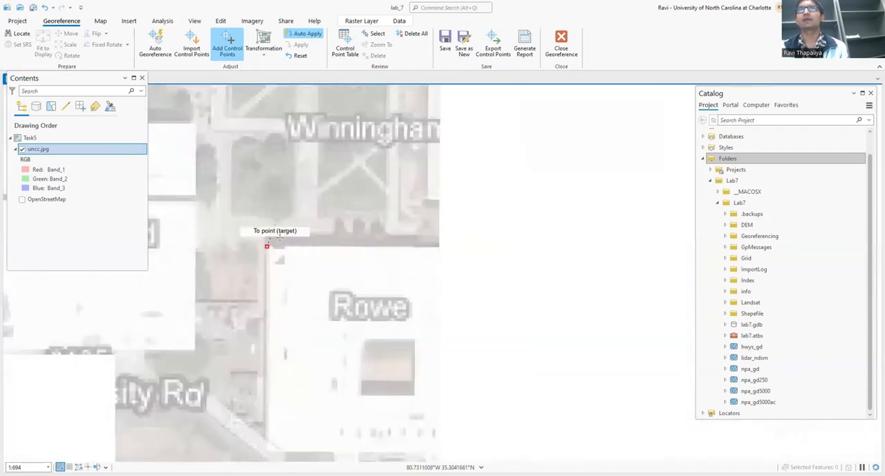
scroll(257, 223, up, 2)
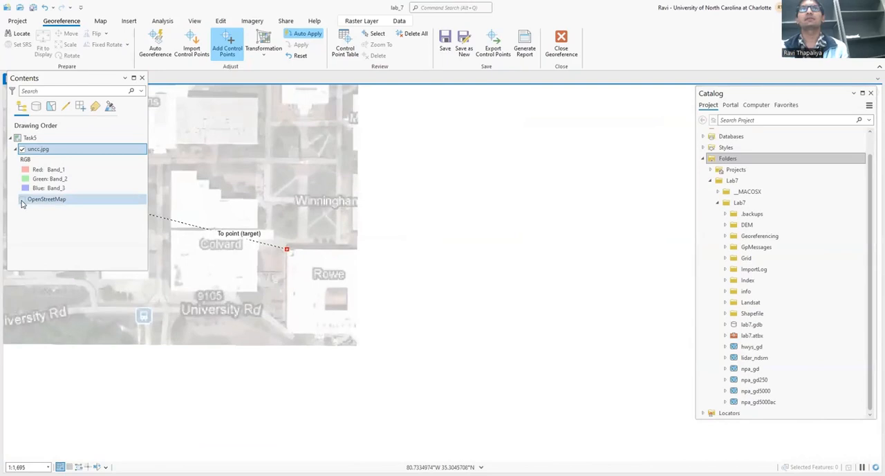
Display OpenStreetMap and hide uncc.jpg around the Rowe building, keeping the third control point pending.
click(23, 199)
click(22, 148)
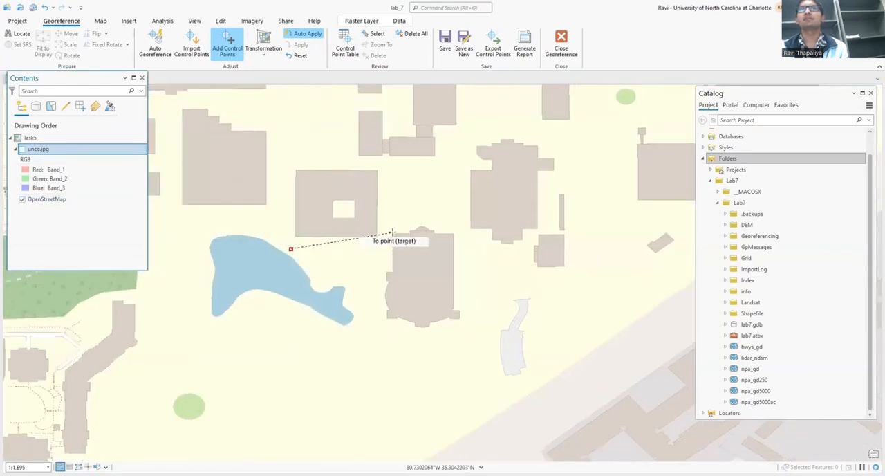
scroll(391, 232, down, 2)
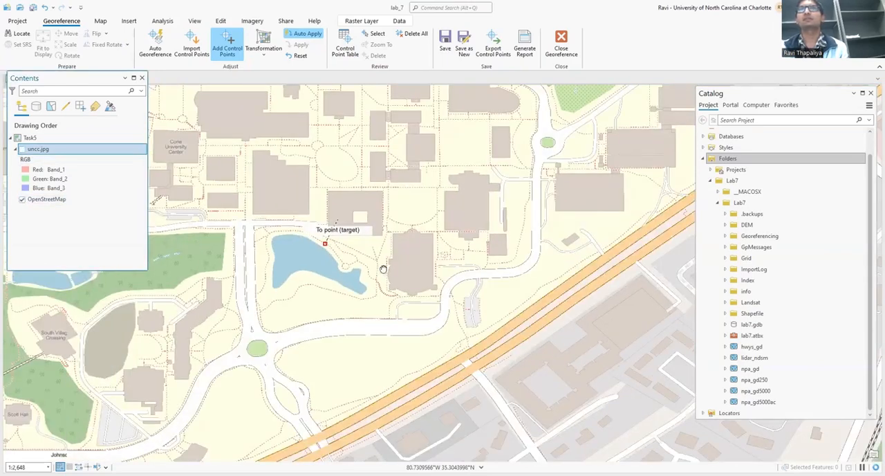
Place the third control point's target on the matching northwest corner of Rowe Hall in OpenStreetMap.
drag(383, 269, 409, 272)
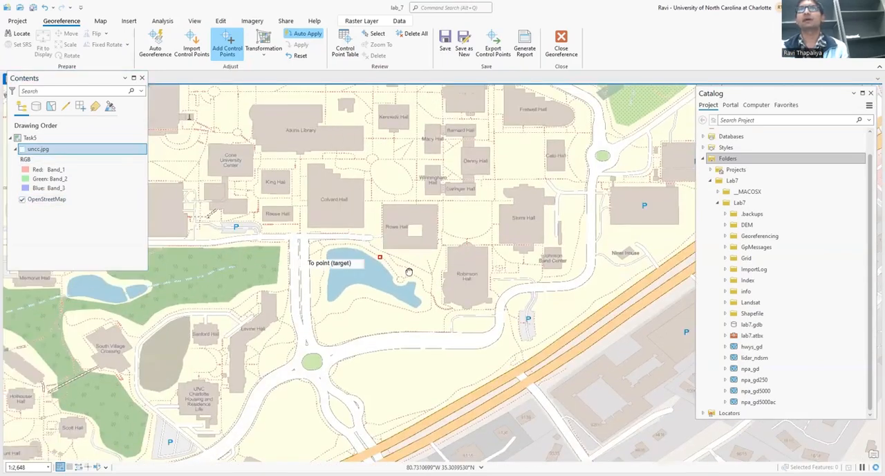
click(22, 150)
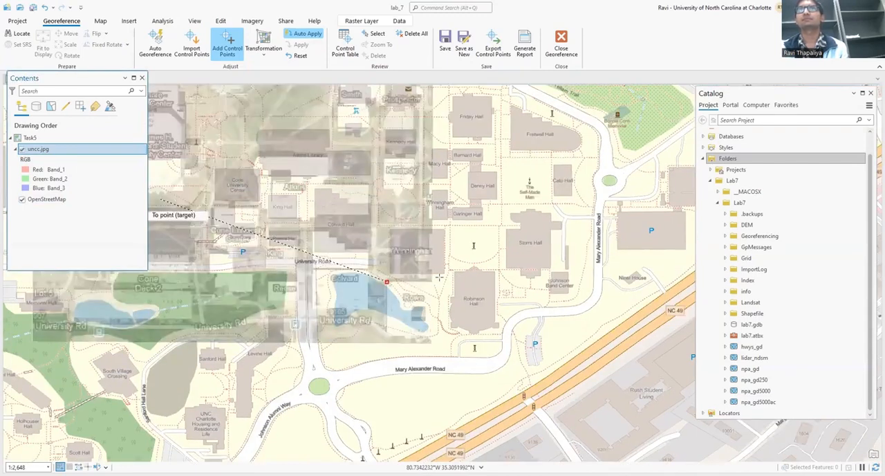
click(22, 150)
scroll(391, 227, up, 16)
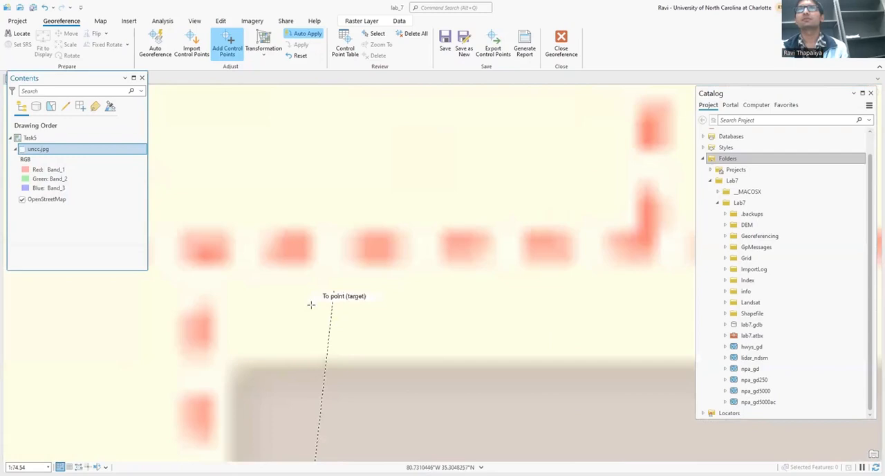
scroll(284, 347, up, 8)
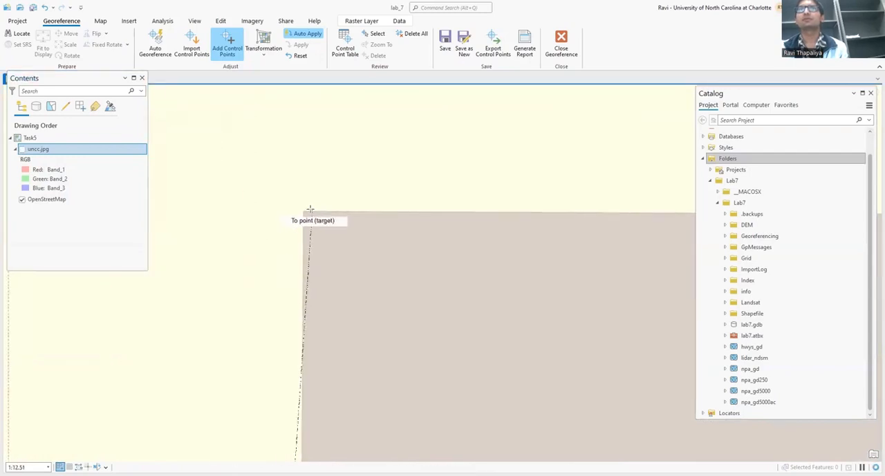
scroll(265, 208, up, 5)
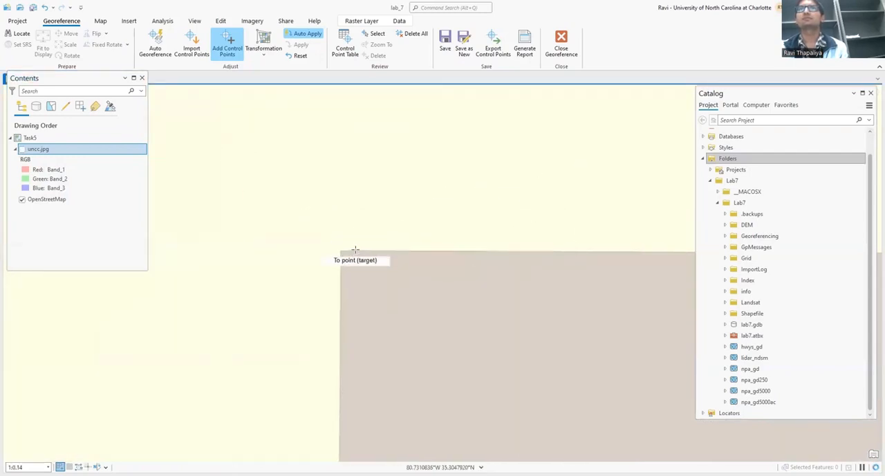
click(314, 270)
Check how uncc.jpg aligns with OpenStreetMap around the Rowe building and across the campus, leaving the image displayed.
scroll(332, 264, down, 5)
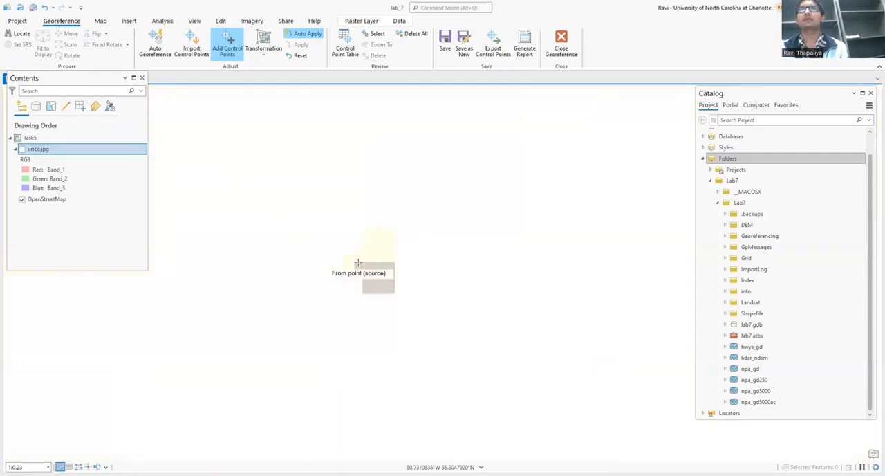
scroll(353, 264, down, 5)
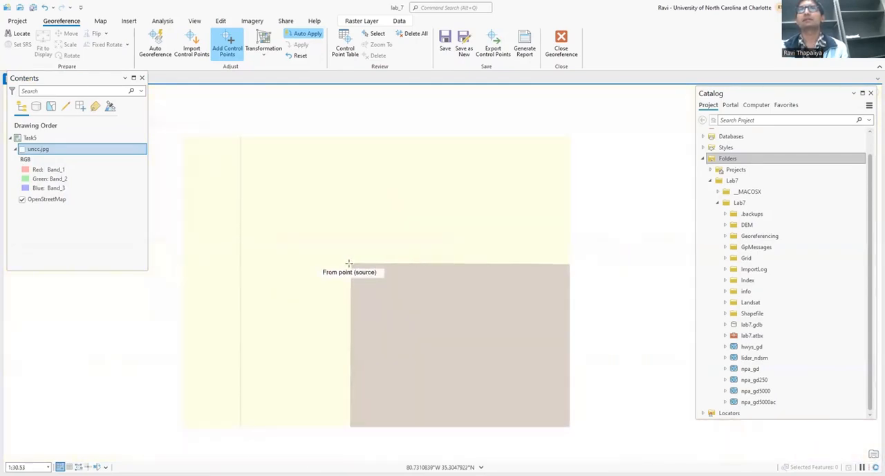
scroll(353, 261, down, 4)
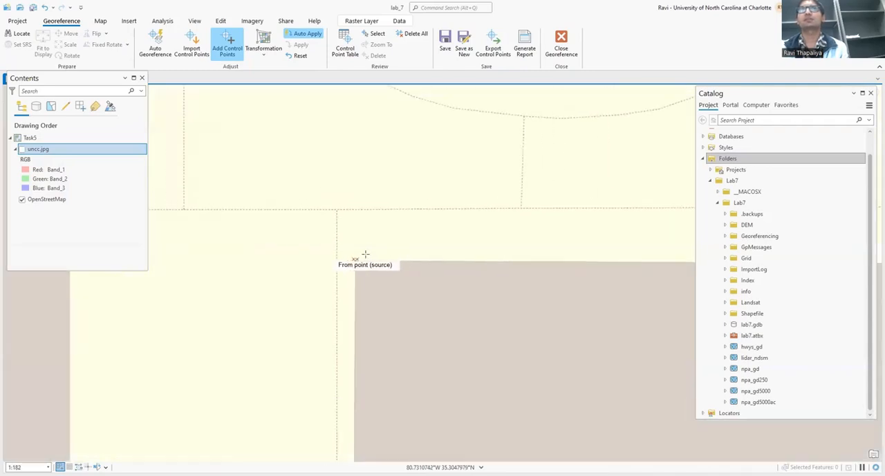
scroll(365, 254, down, 4)
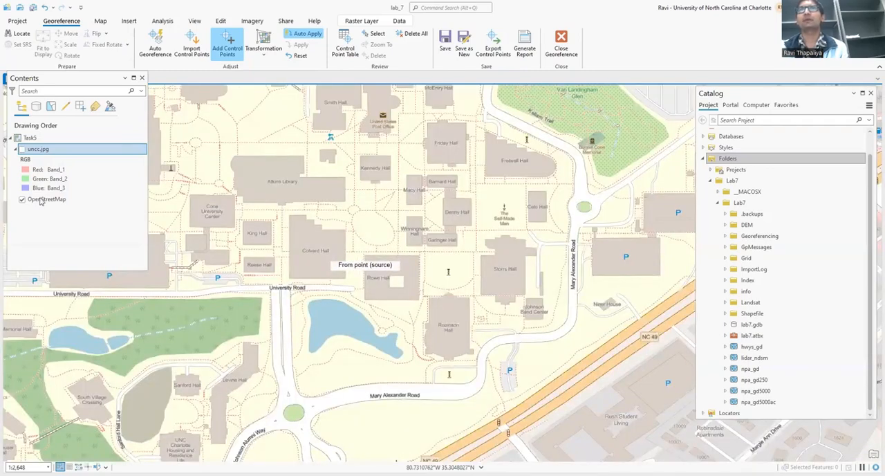
click(21, 149)
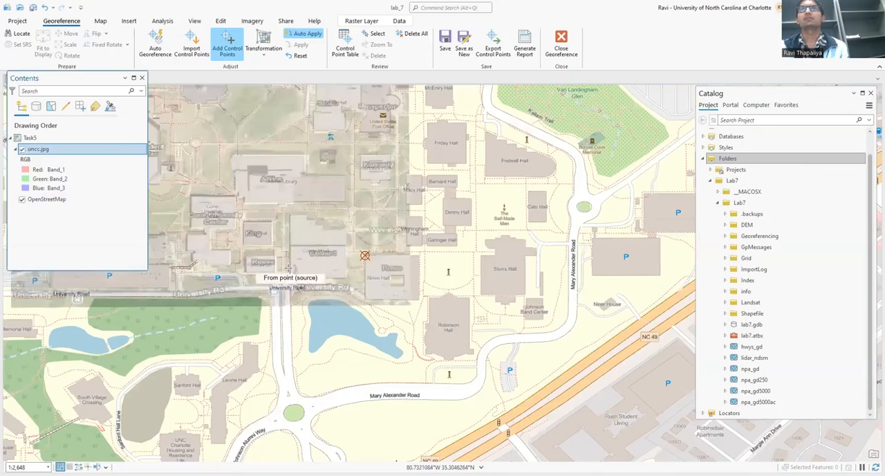
drag(288, 267, 499, 290)
click(21, 149)
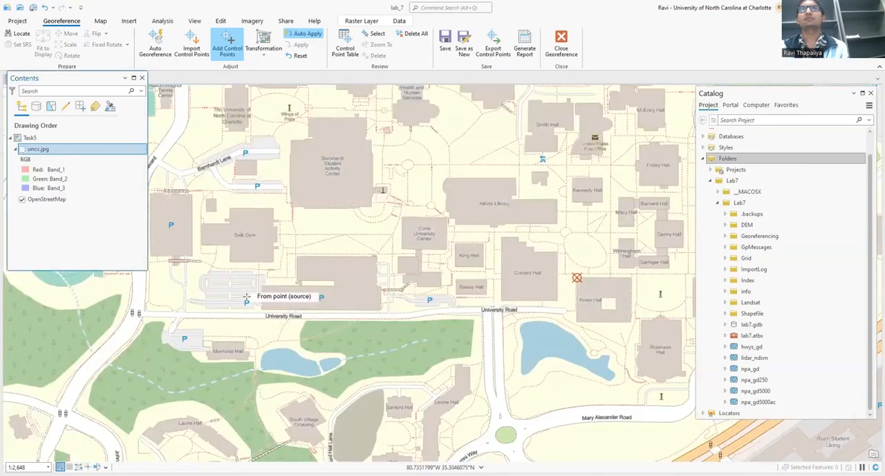
scroll(300, 243, down, 2)
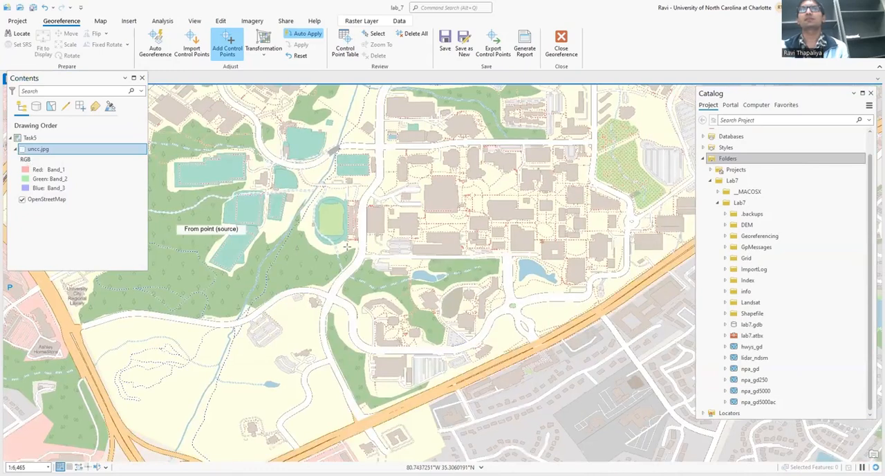
scroll(346, 246, down, 1)
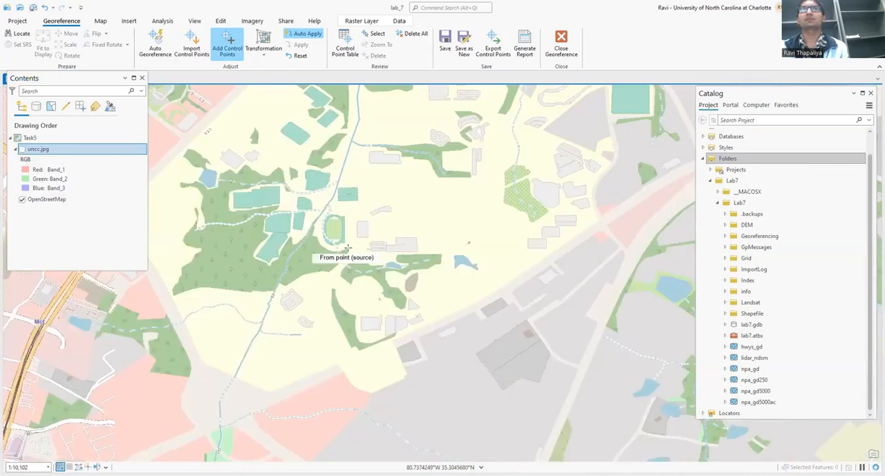
click(22, 149)
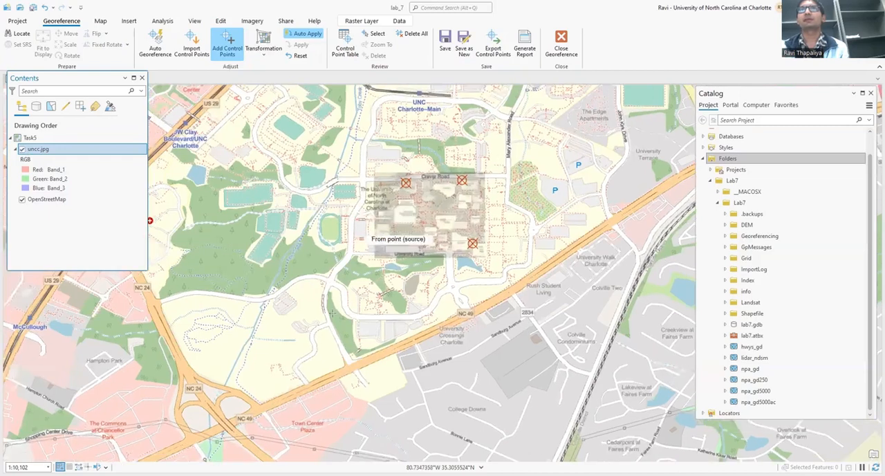
Hide OpenStreetMap and place the fourth control point's source on the northwest corner of Belk Gym in uncc.jpg.
scroll(337, 319, up, 3)
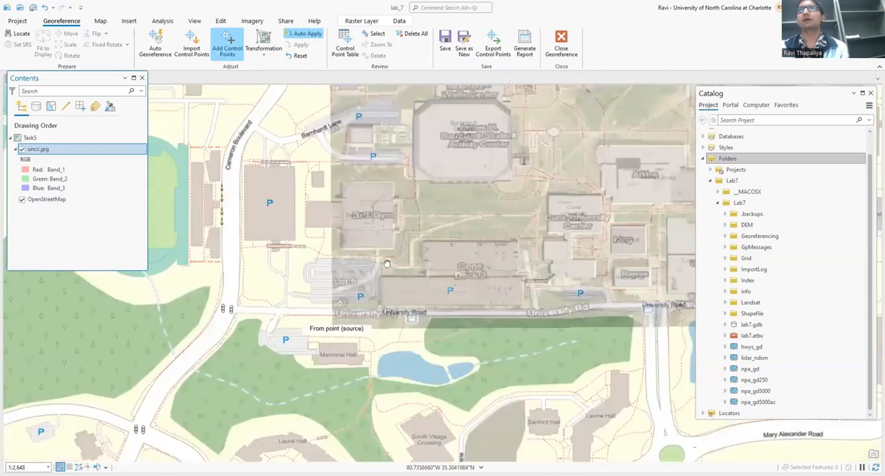
scroll(386, 263, up, 3)
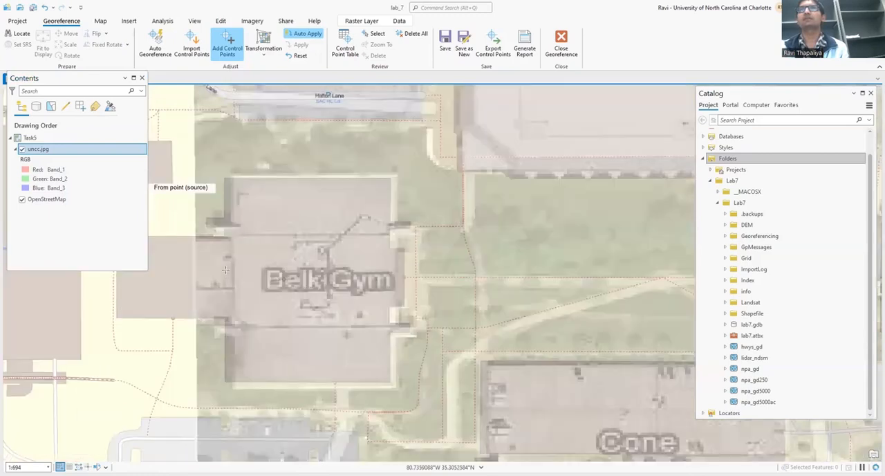
scroll(222, 238, up, 2)
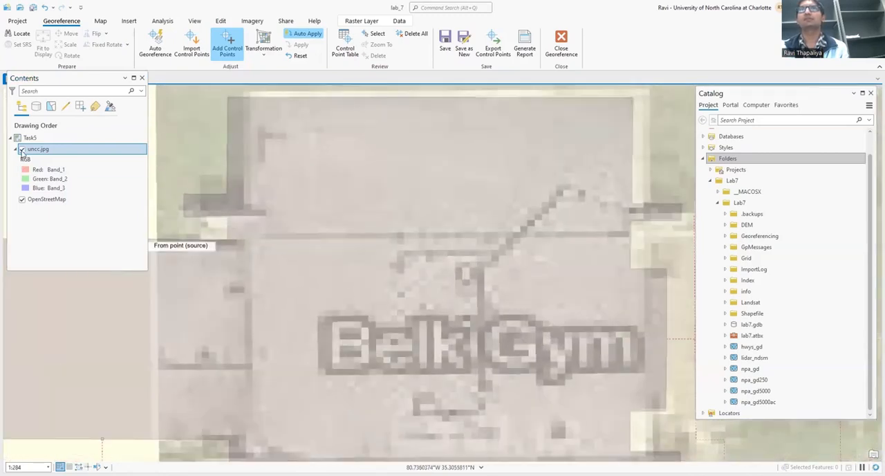
click(22, 199)
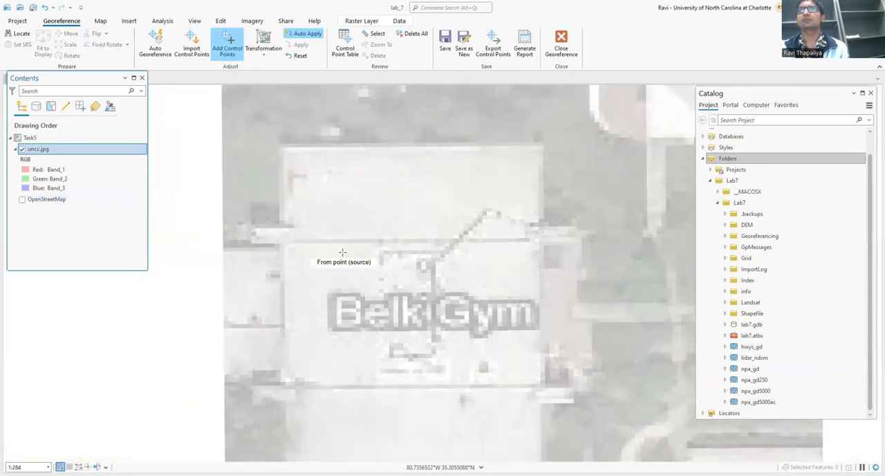
drag(395, 250, 374, 348)
scroll(341, 150, down, 1)
scroll(234, 216, up, 4)
drag(167, 209, 304, 237)
scroll(303, 238, up, 3)
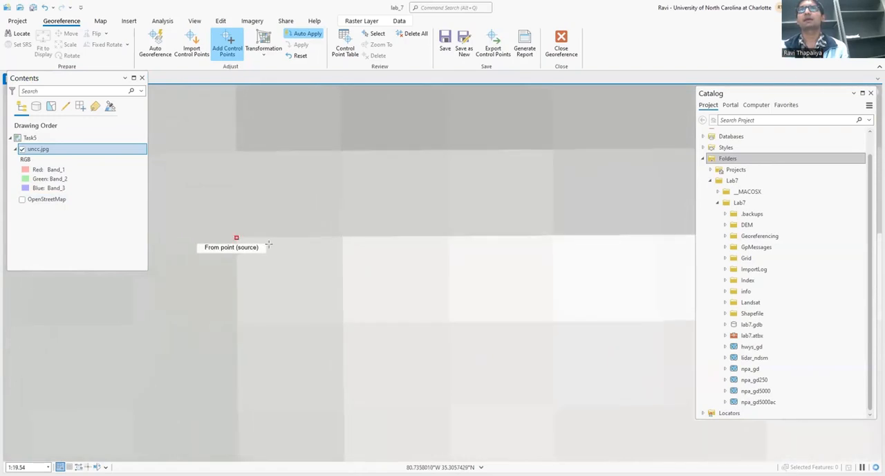
click(237, 237)
Display OpenStreetMap, hide uncc.jpg and place the fourth control point's target on the northwest corner of Belk Gym's main block.
scroll(250, 230, down, 7)
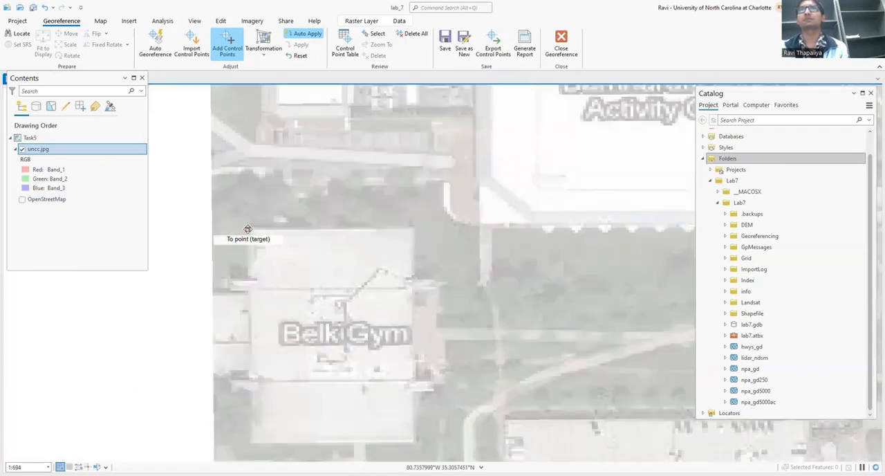
scroll(248, 229, down, 1)
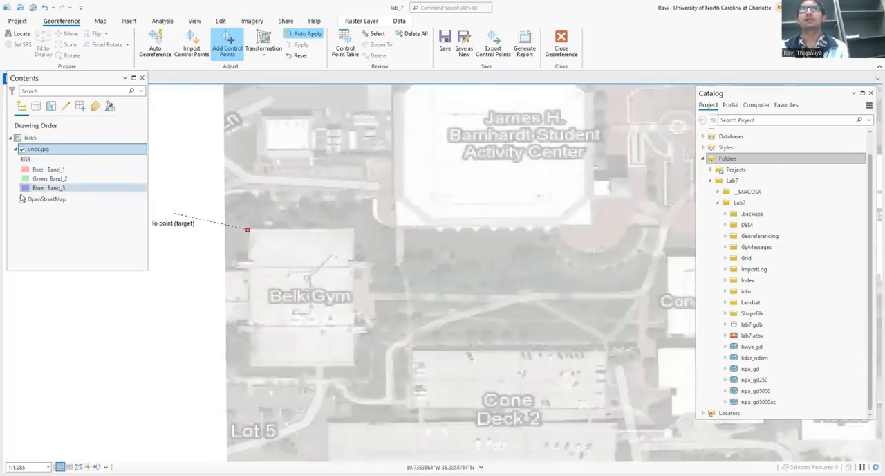
click(22, 199)
click(21, 149)
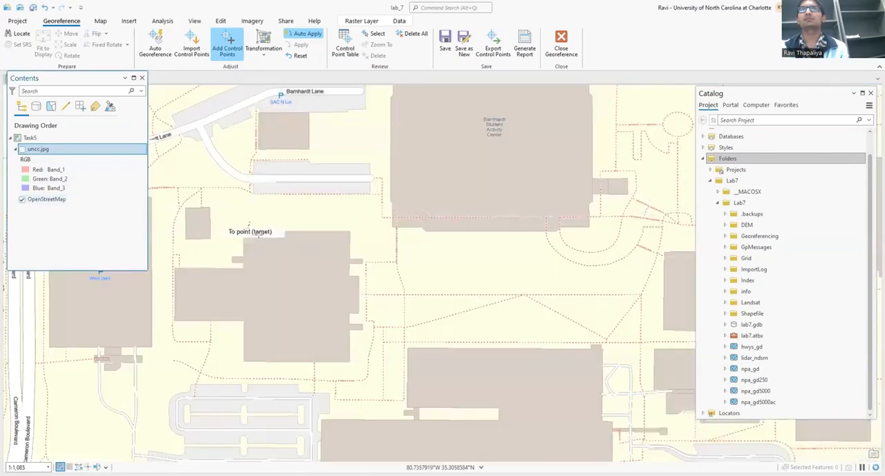
scroll(243, 228, up, 9)
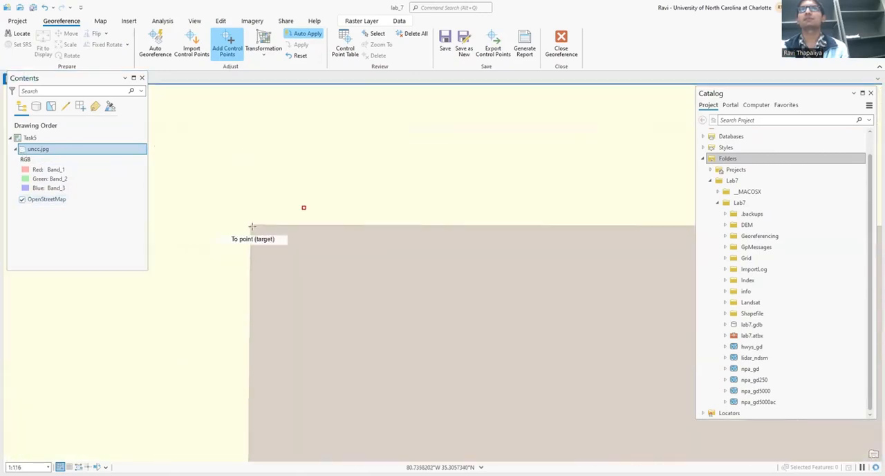
scroll(238, 197, up, 7)
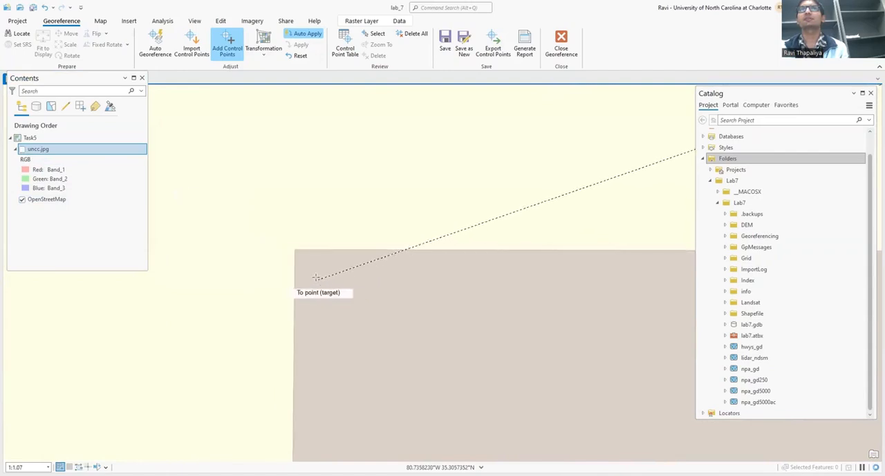
drag(227, 156, 324, 332)
scroll(299, 321, up, 3)
drag(298, 177, 295, 239)
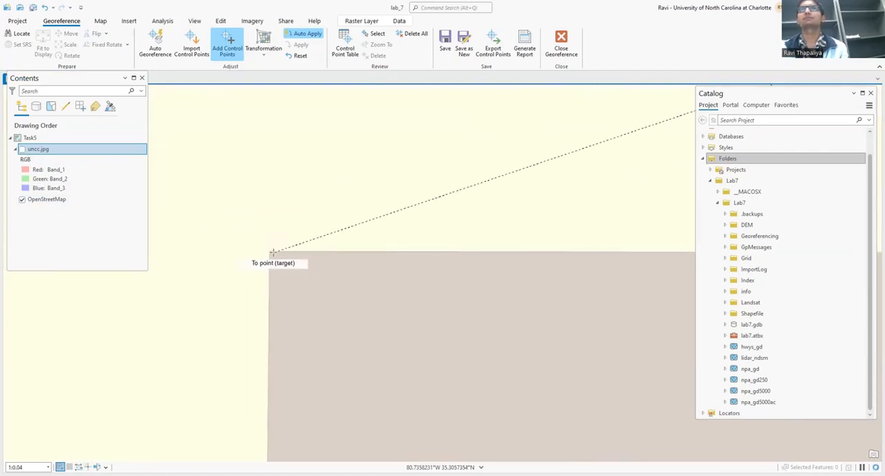
click(271, 251)
Compare uncc.jpg with OpenStreetMap over all four control points by repeatedly hiding and reshowing the image, leaving it displayed.
scroll(268, 252, down, 4)
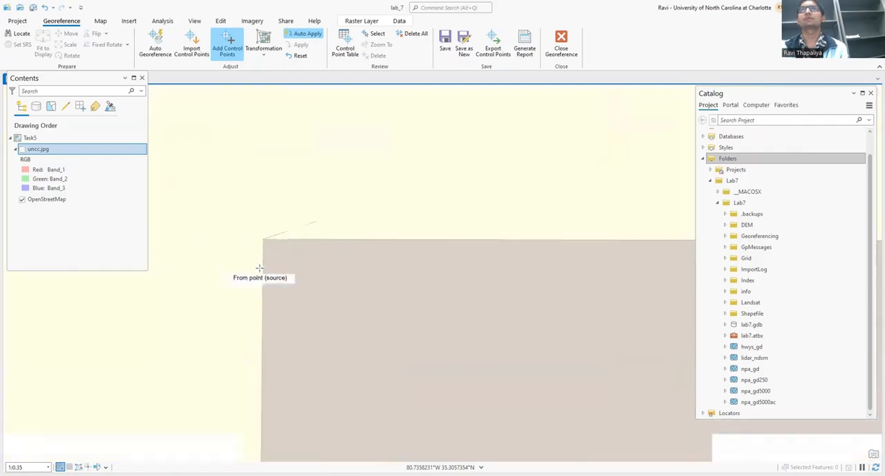
scroll(274, 246, down, 8)
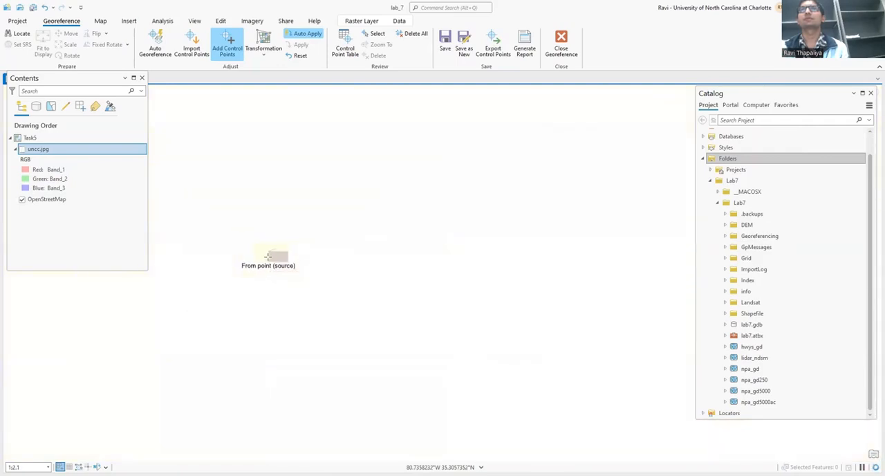
scroll(269, 255, down, 8)
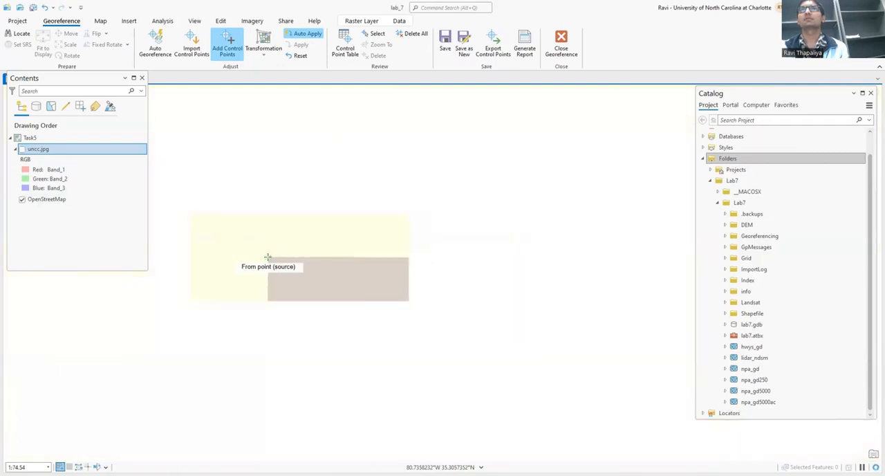
scroll(268, 257, down, 6)
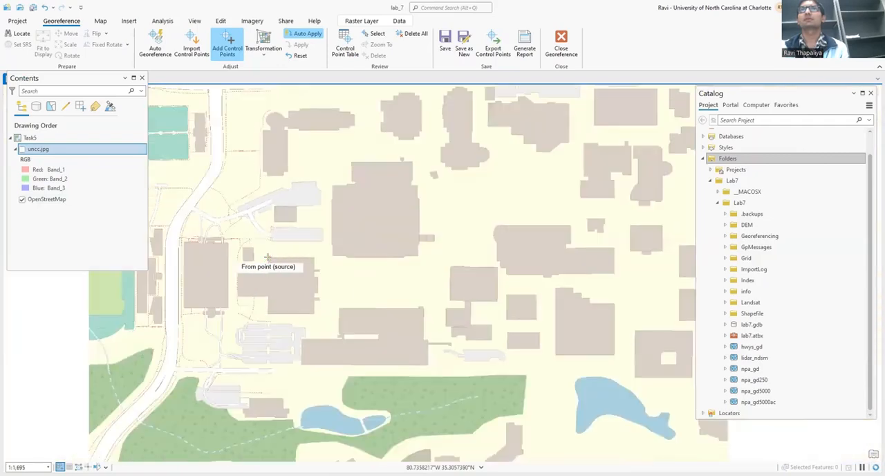
scroll(317, 260, down, 6)
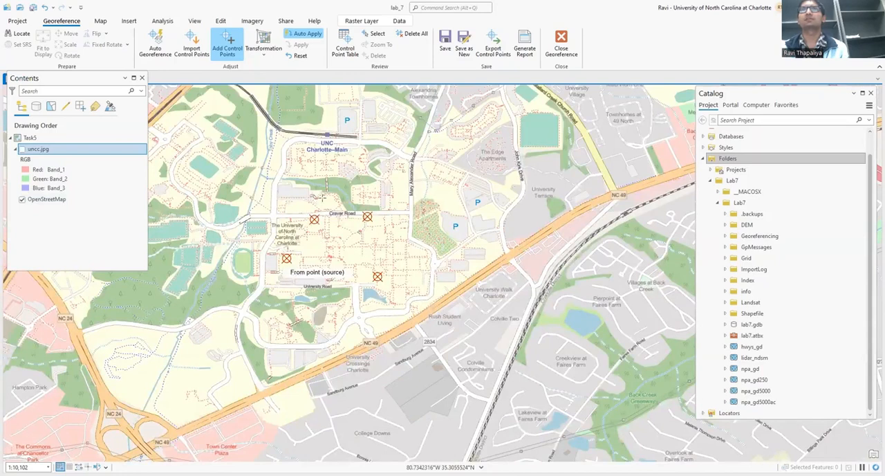
drag(347, 167, 322, 198)
click(23, 150)
click(22, 150)
scroll(273, 268, up, 4)
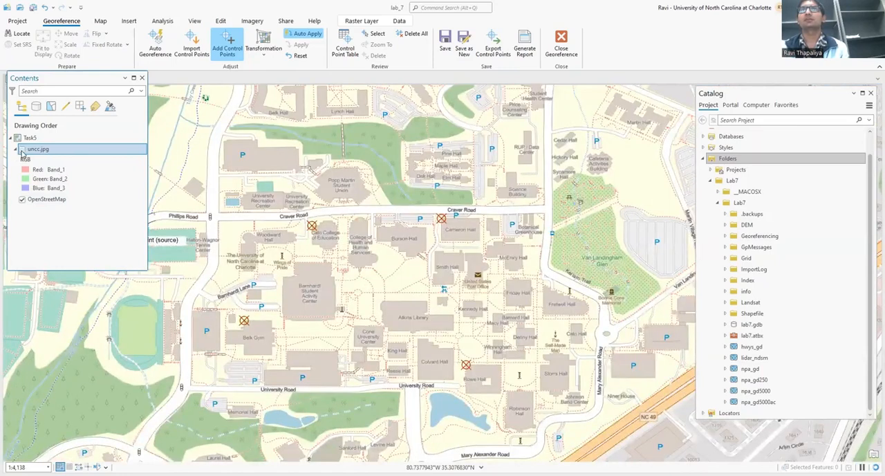
click(23, 150)
click(22, 150)
click(23, 150)
click(23, 150)
click(23, 150)
click(23, 150)
click(23, 150)
click(23, 151)
click(23, 150)
click(22, 150)
click(23, 150)
click(22, 150)
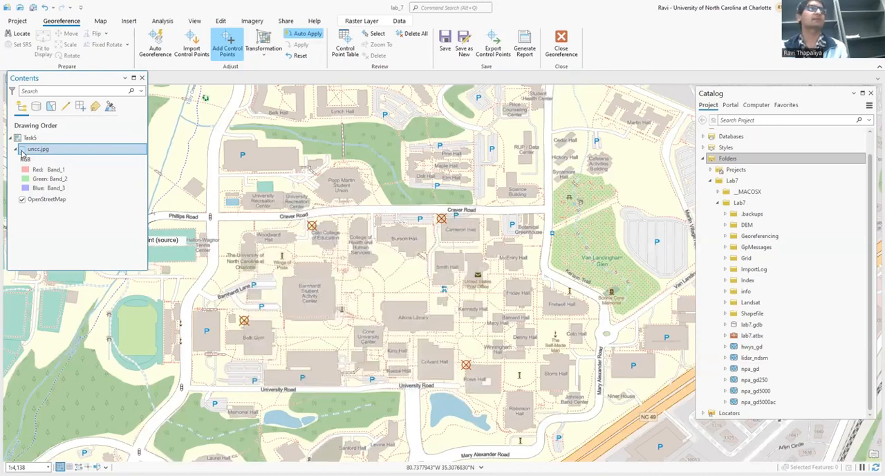
click(23, 150)
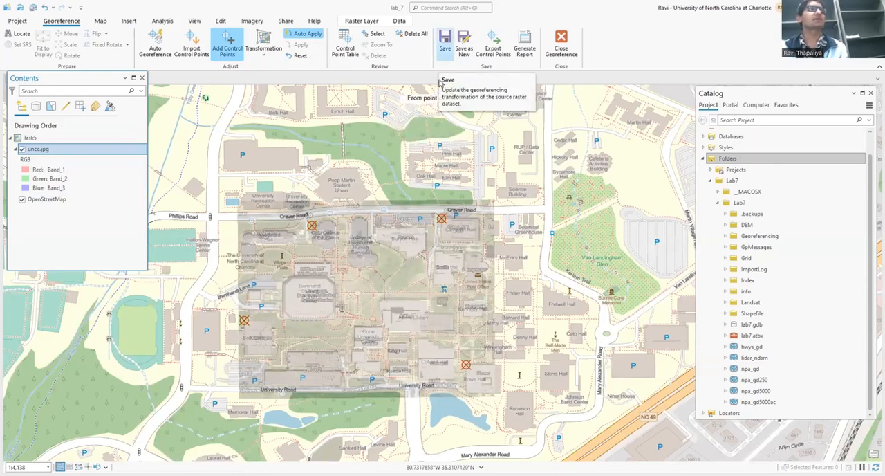
Save the georeferencing transformation to uncc.jpg and open the Export Raster settings for saving it as a new raster.
click(442, 43)
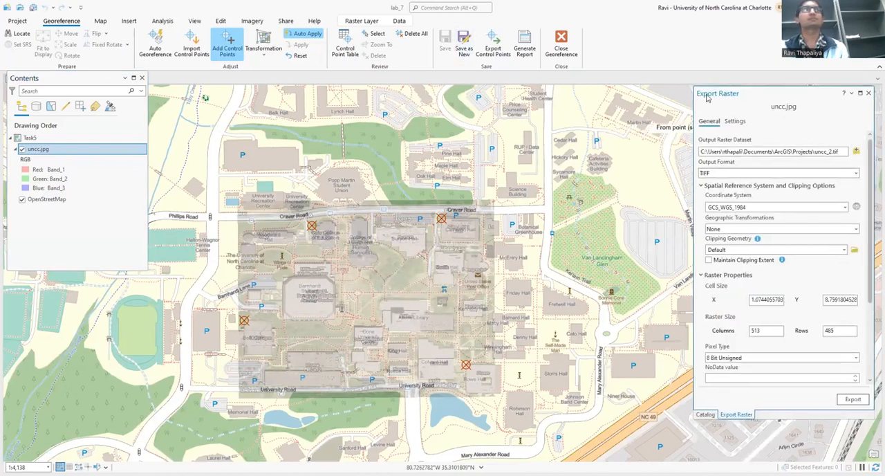
drag(707, 98, 570, 100)
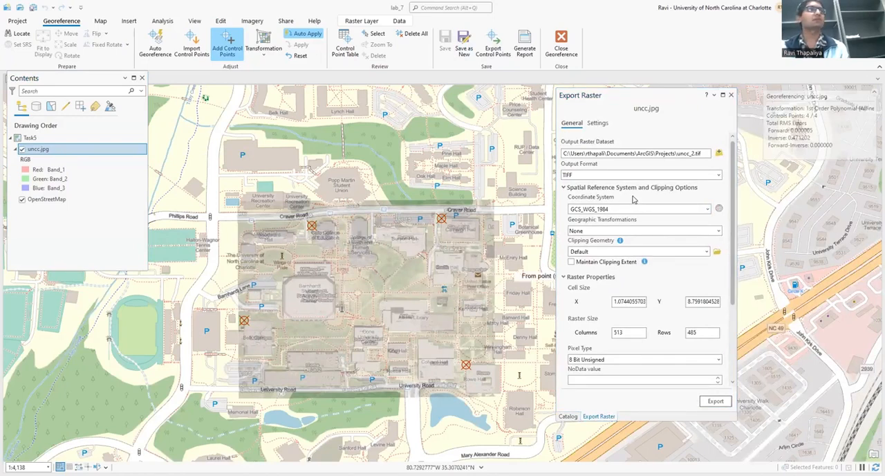
Export the georeferenced image as uncc_2.tif in TIFF format with GCS_WGS_1984 and hide the original uncc.jpg layer.
click(690, 175)
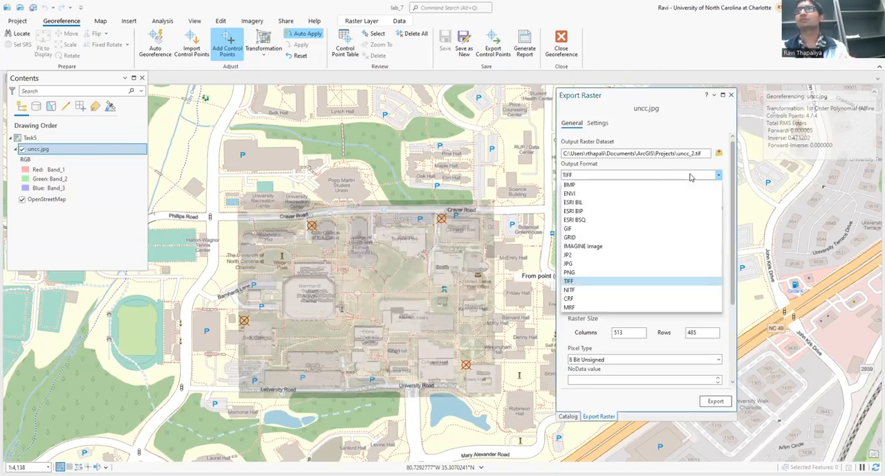
click(691, 178)
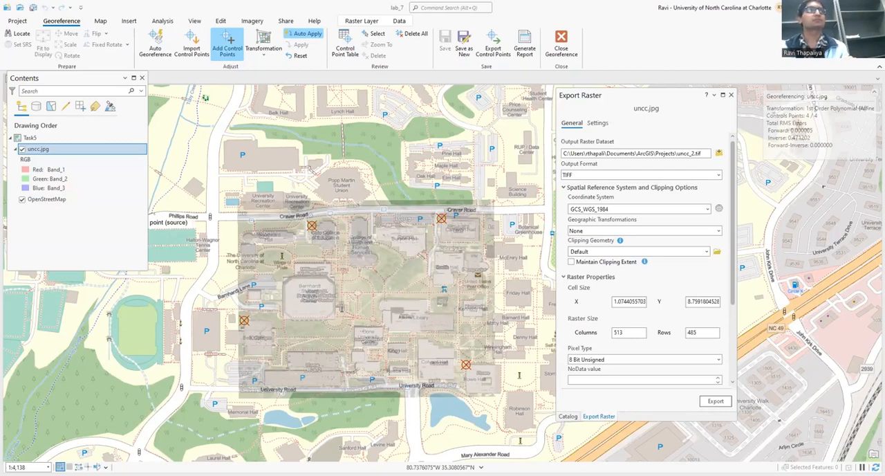
click(719, 405)
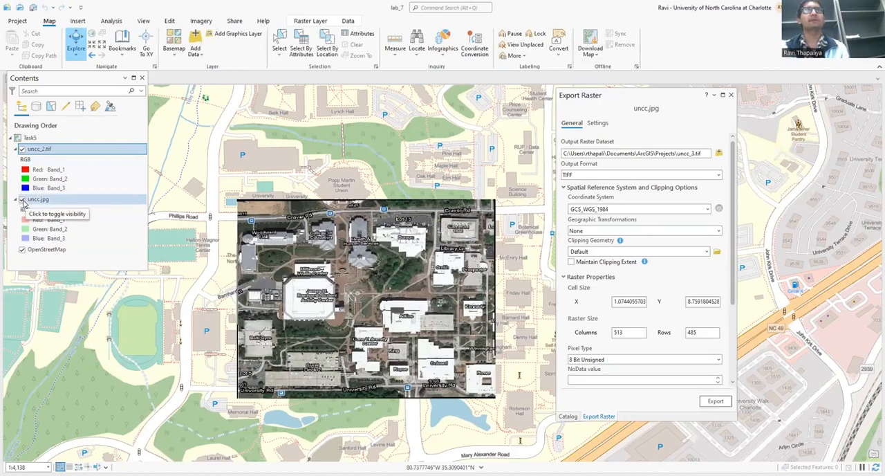
click(21, 200)
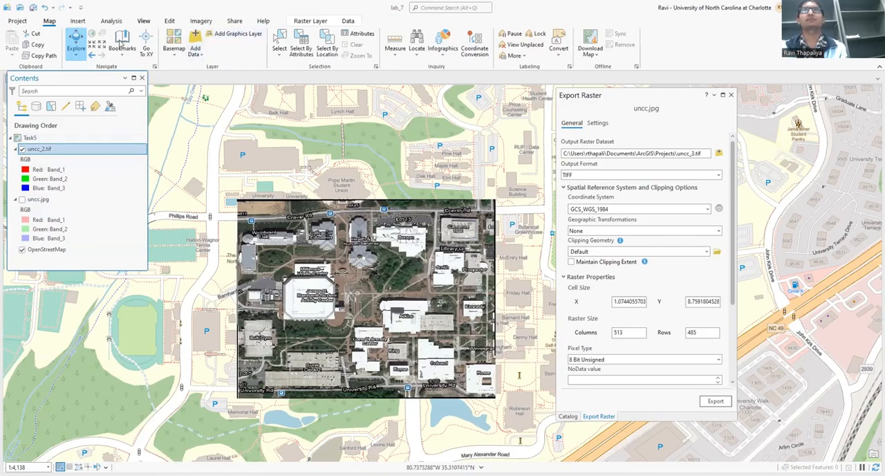
Set the uncc_2.tif layer's transparency to 60% and move the Export Raster pane farther away from the image.
click(77, 22)
click(200, 22)
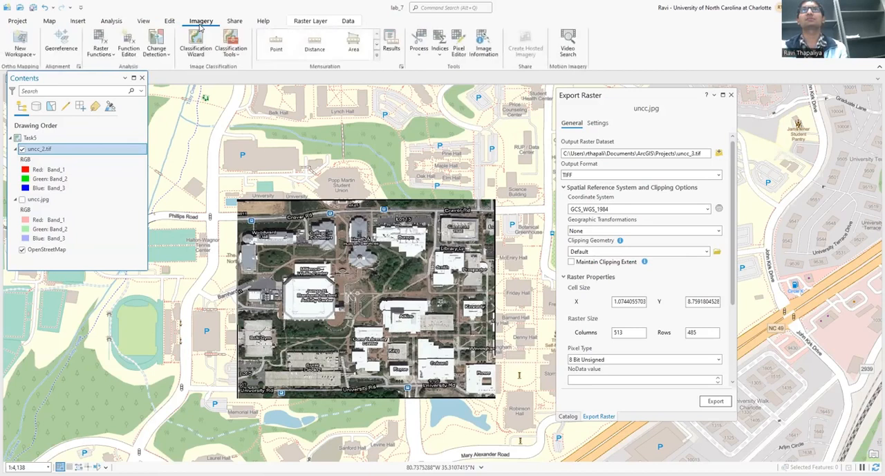
click(170, 22)
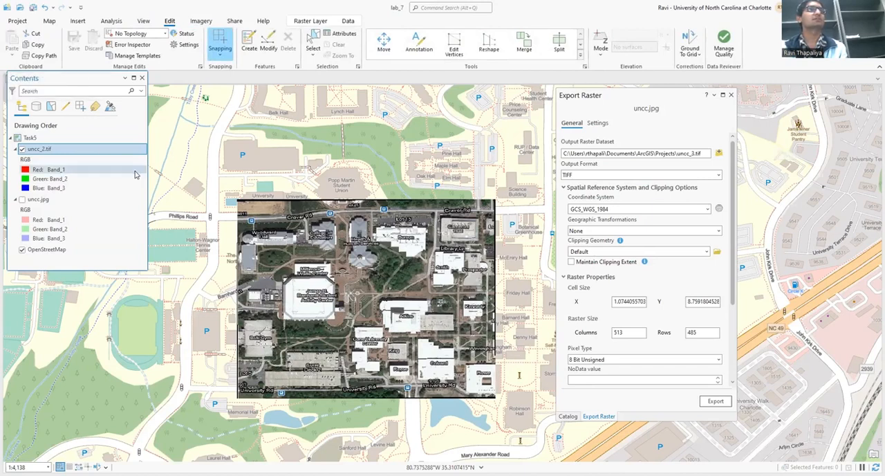
click(63, 151)
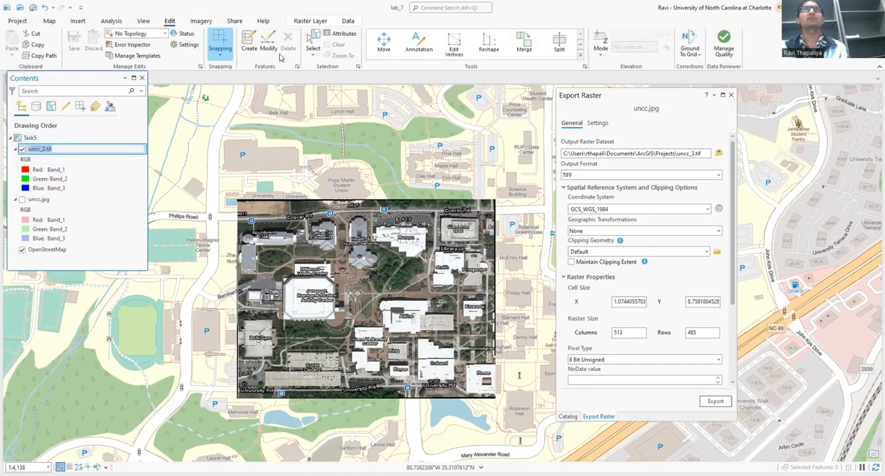
click(308, 23)
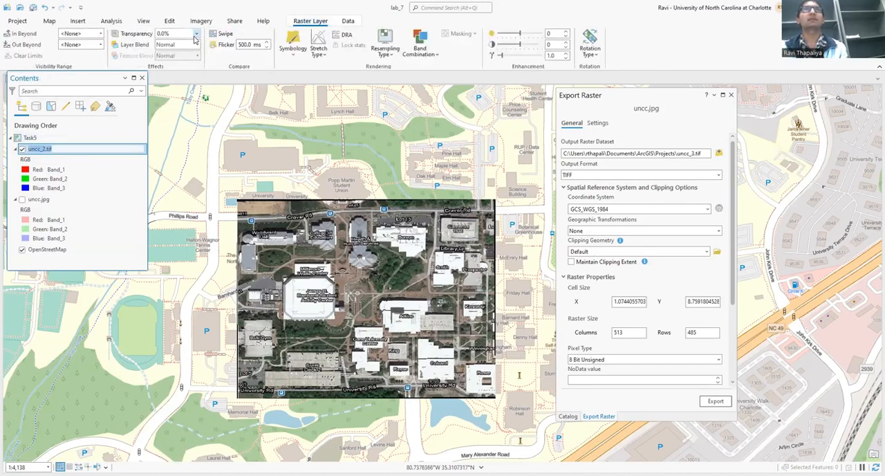
click(166, 34)
text(60)
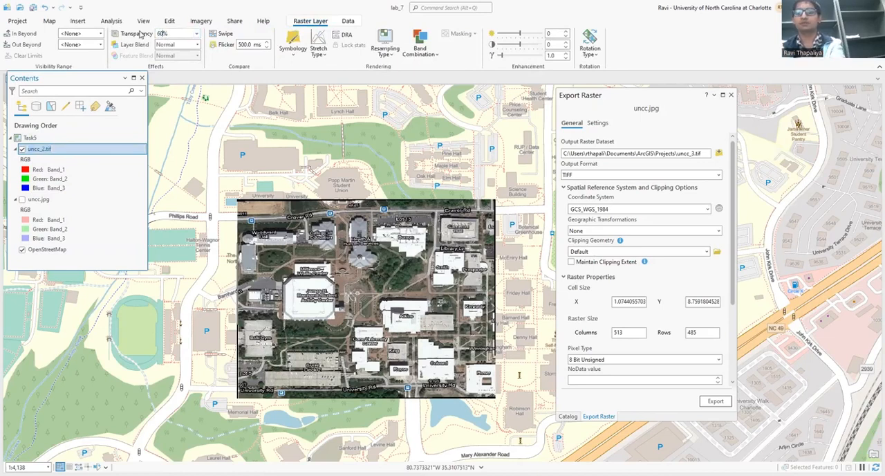
key(Return)
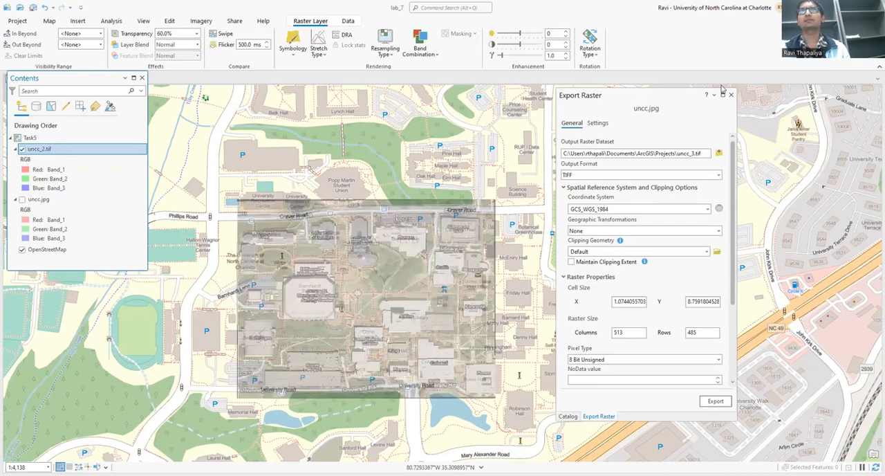
drag(721, 90, 812, 83)
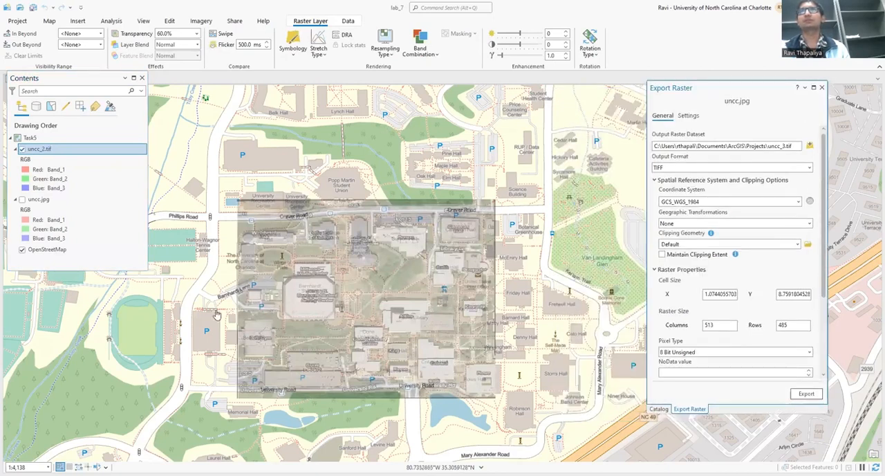